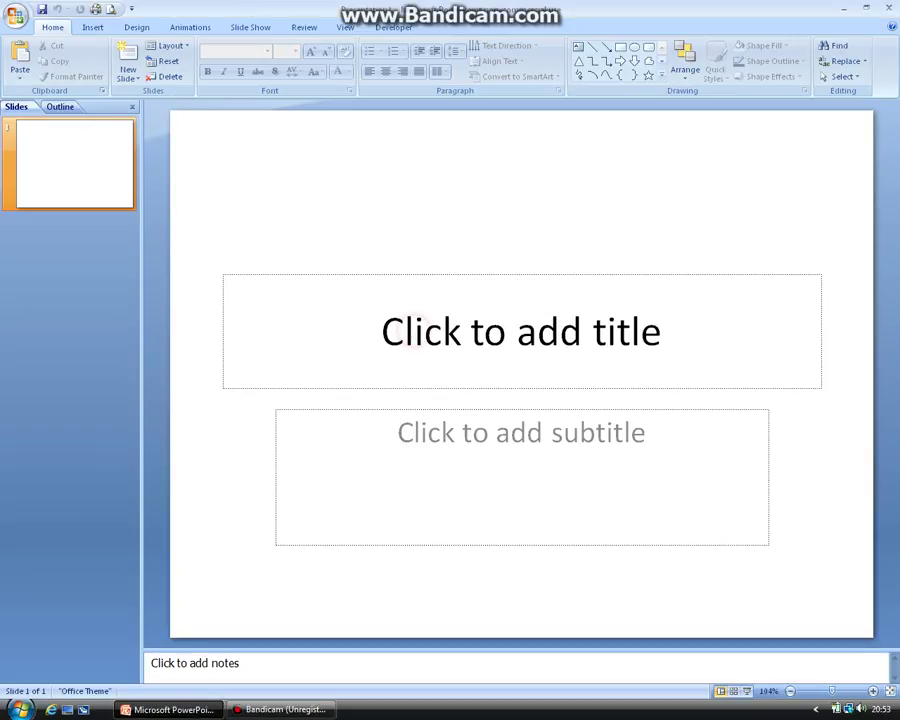
- Select the title placeholder, browse the Design, Insert and Home tabs, then show the New Slide layouts
{"action": "left_click", "coordinate": [417, 325]}
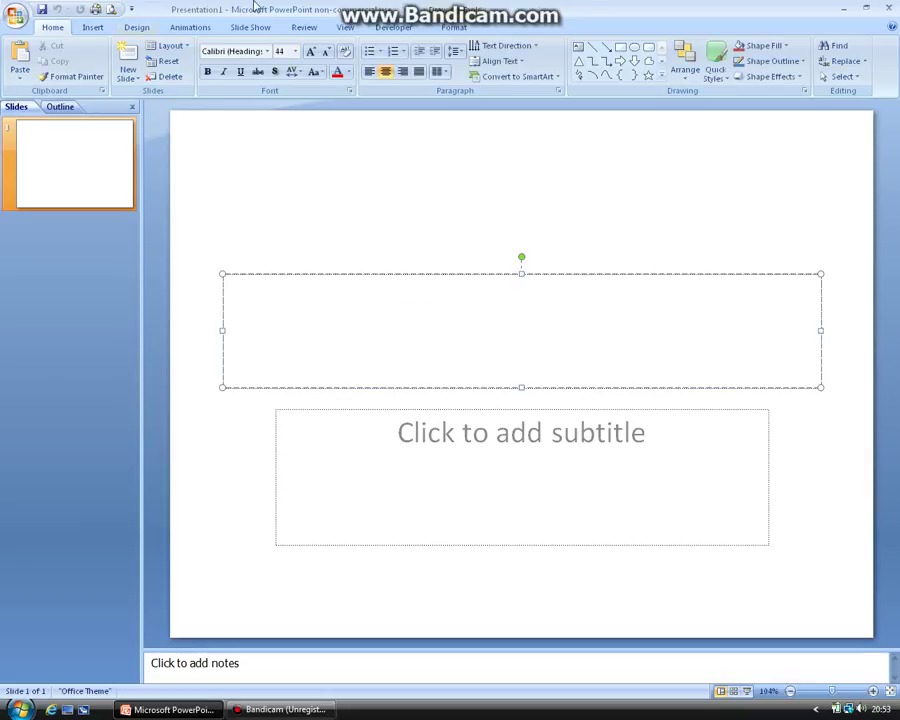
{"action": "left_click", "coordinate": [136, 27]}
{"action": "left_click", "coordinate": [92, 27]}
{"action": "left_click", "coordinate": [52, 27]}
{"action": "left_click", "coordinate": [130, 76]}
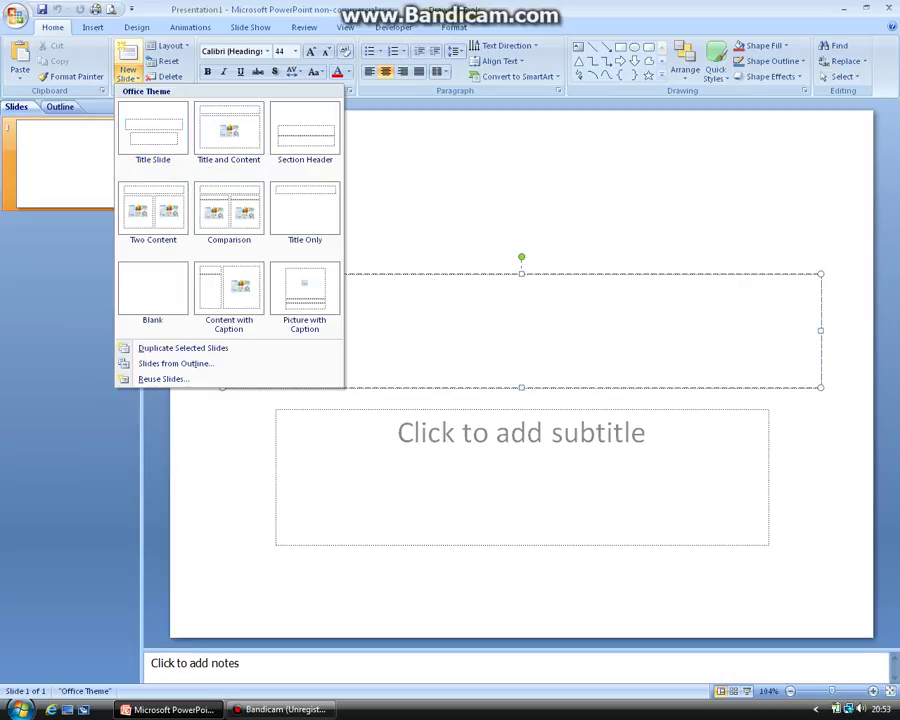
- Apply the Title Slide layout to the current slide and reset its placeholders
{"action": "key", "text": "Escape"}
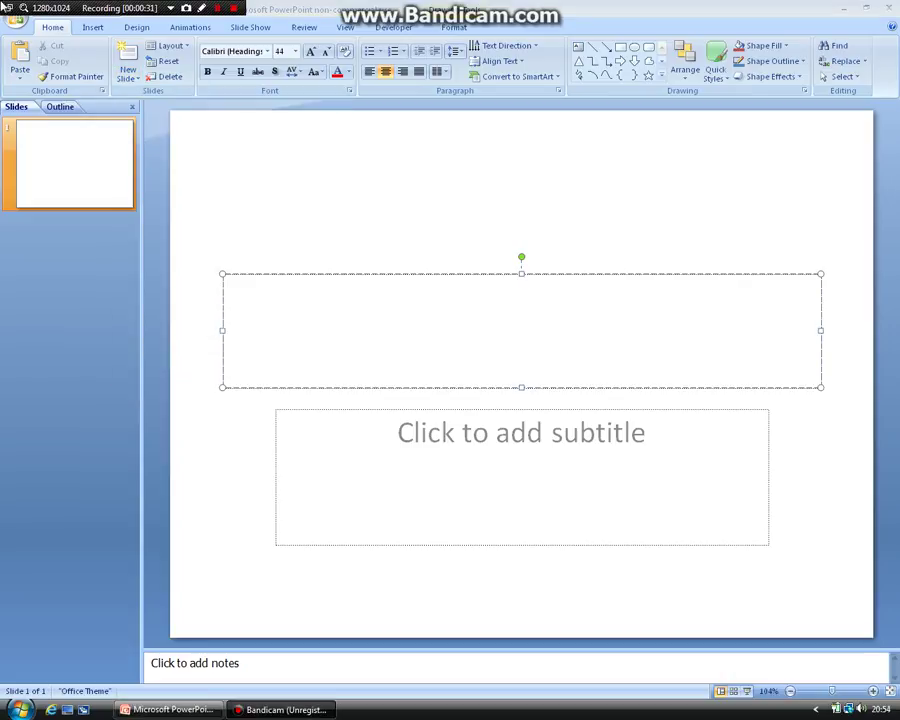
{"action": "left_click", "coordinate": [130, 76]}
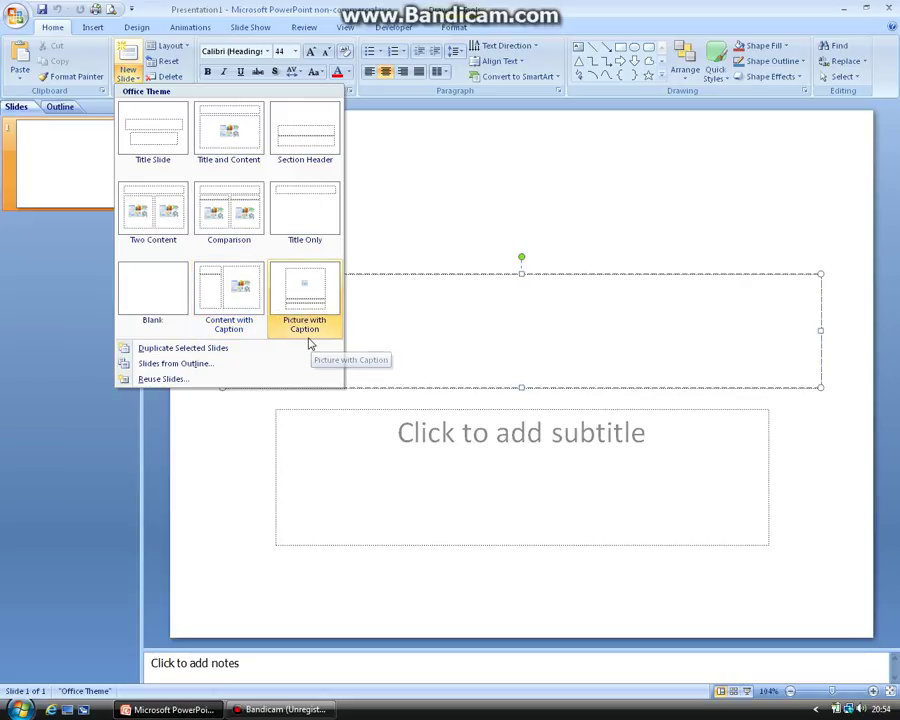
{"action": "left_click", "coordinate": [170, 46]}
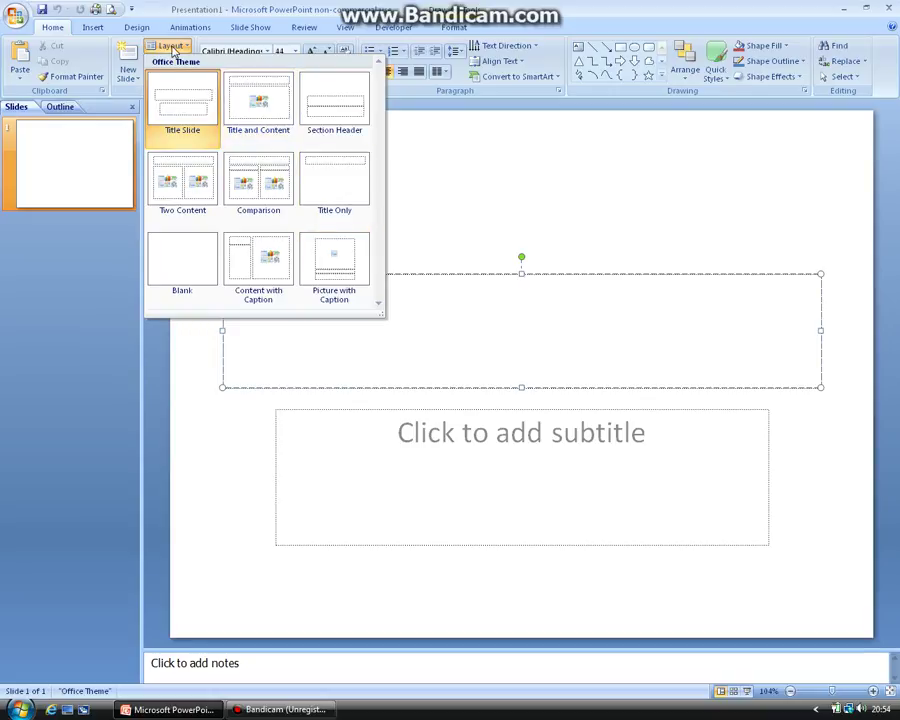
{"action": "left_click", "coordinate": [206, 94]}
{"action": "left_click", "coordinate": [170, 63]}
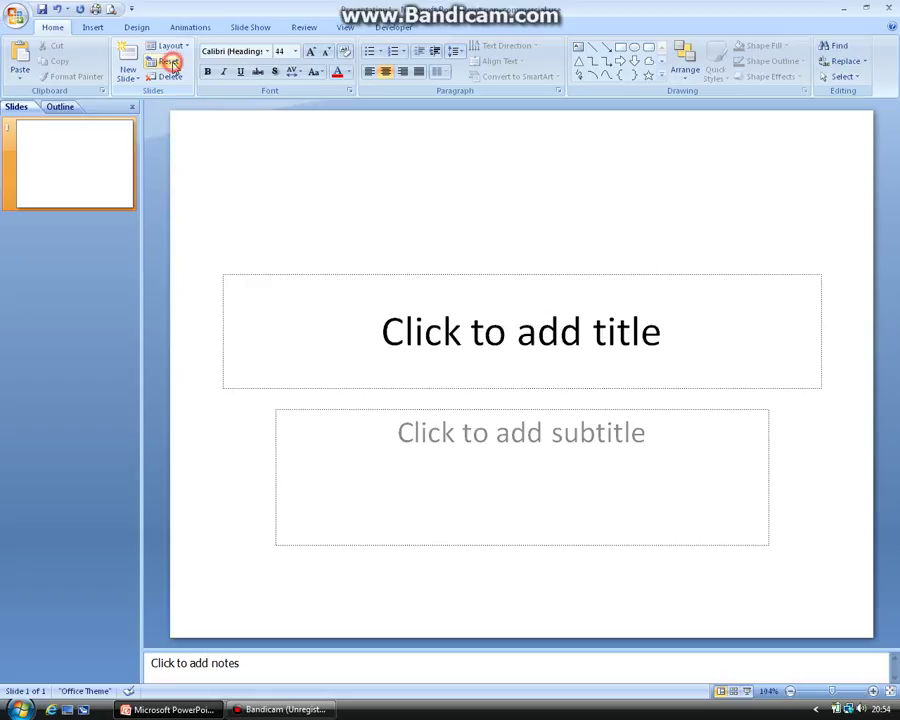
- Delete the only slide and add a fresh title slide from the Slides pane
{"action": "left_click", "coordinate": [170, 78]}
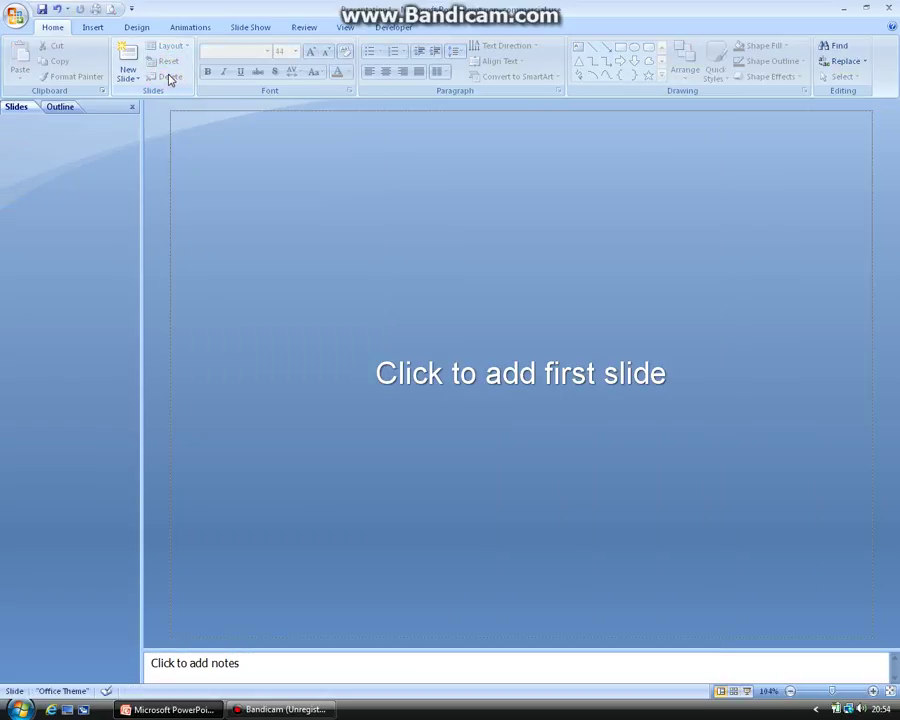
{"action": "right_click", "coordinate": [90, 179]}
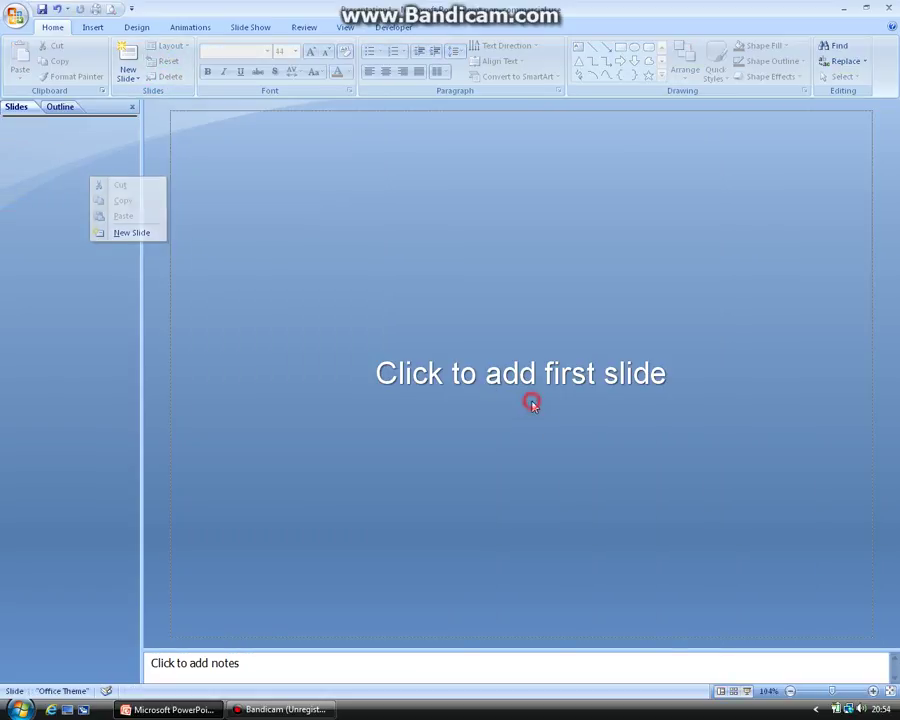
{"action": "left_click", "coordinate": [516, 369]}
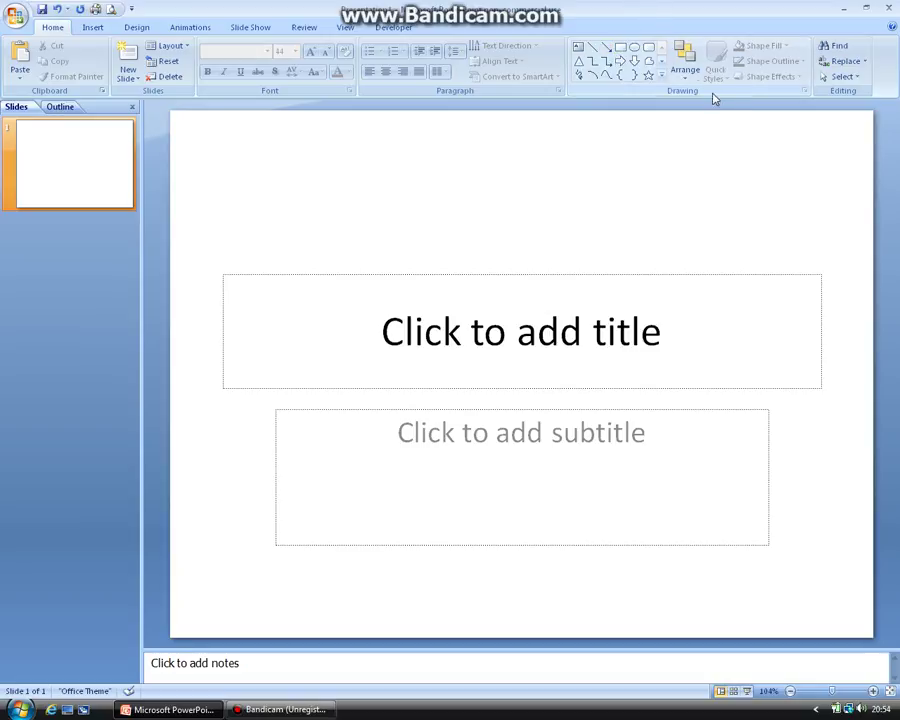
{"action": "left_click", "coordinate": [686, 72]}
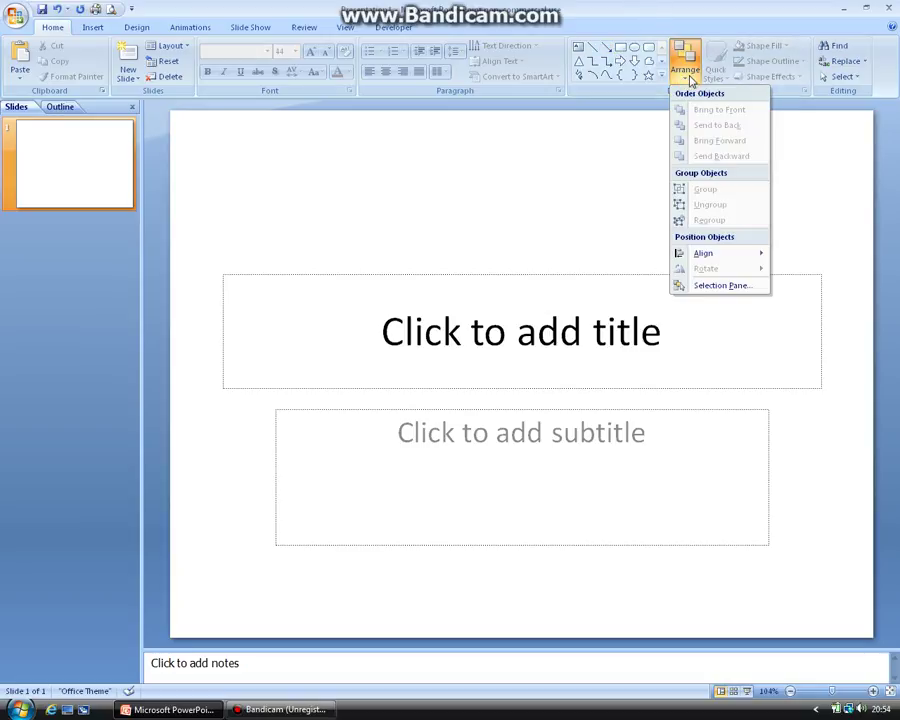
{"action": "left_click", "coordinate": [686, 75]}
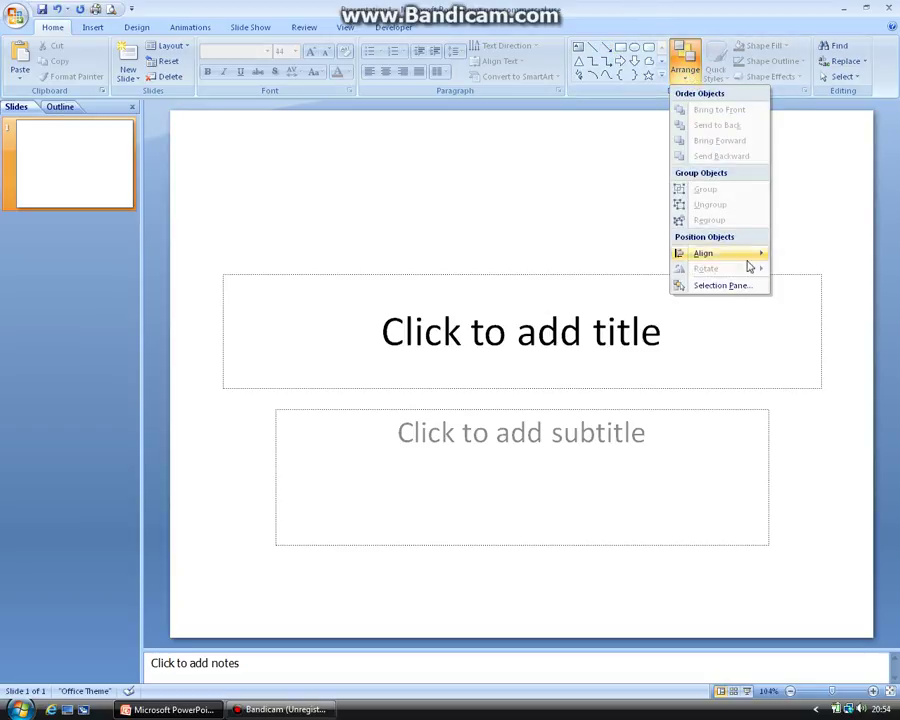
{"action": "left_click", "coordinate": [730, 285]}
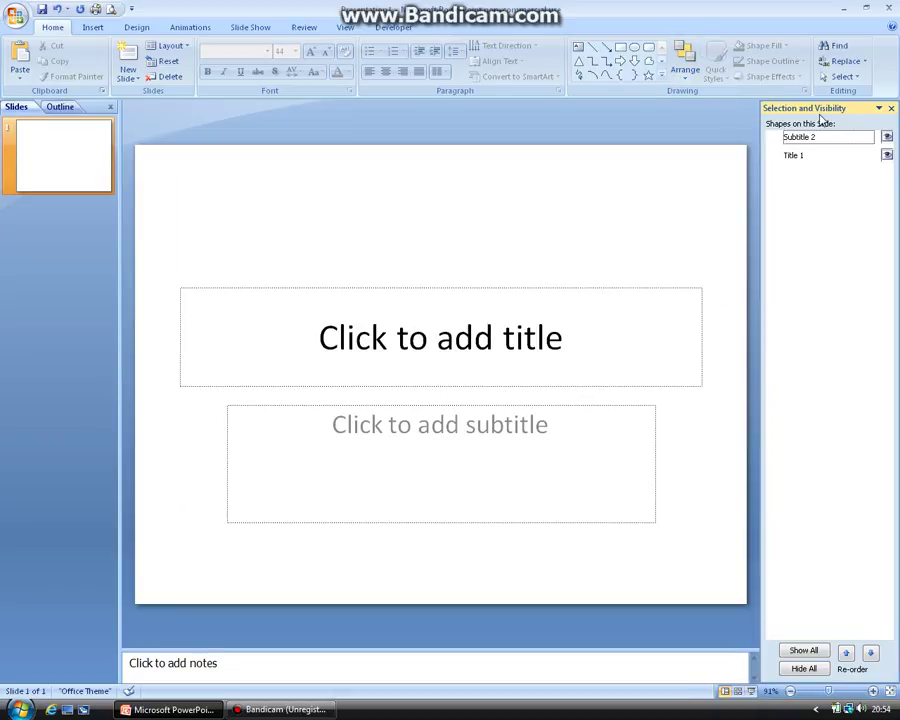
{"action": "left_click", "coordinate": [880, 107]}
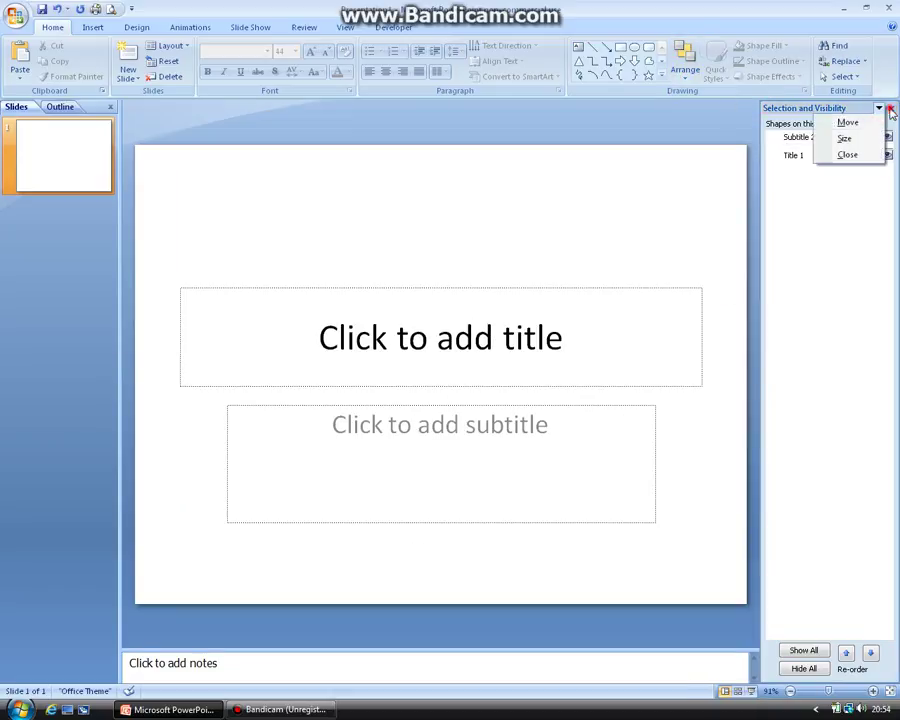
{"action": "left_click", "coordinate": [842, 152]}
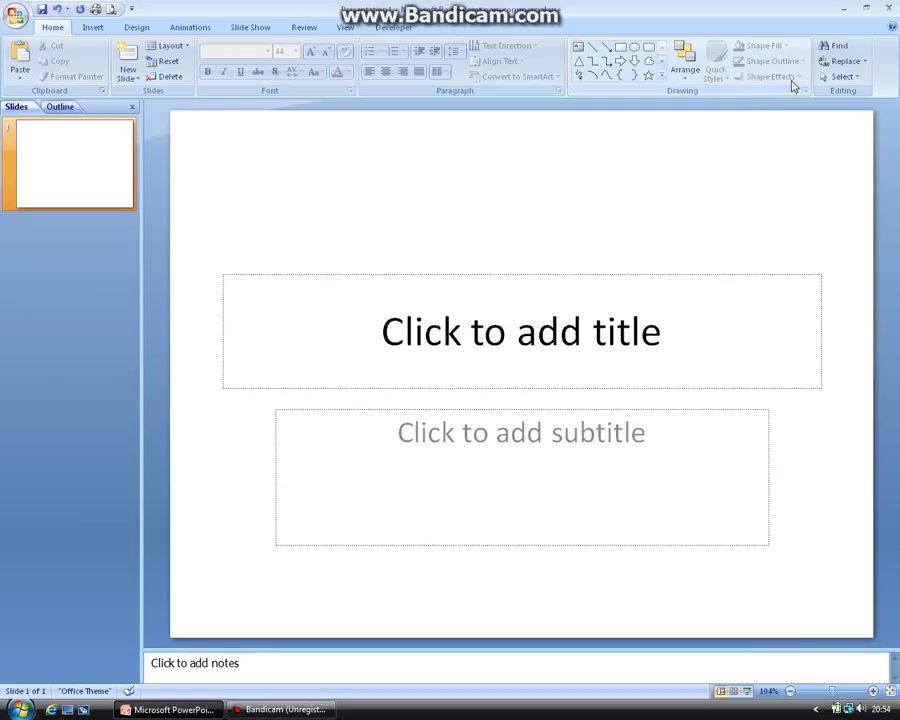
{"action": "left_click", "coordinate": [856, 77]}
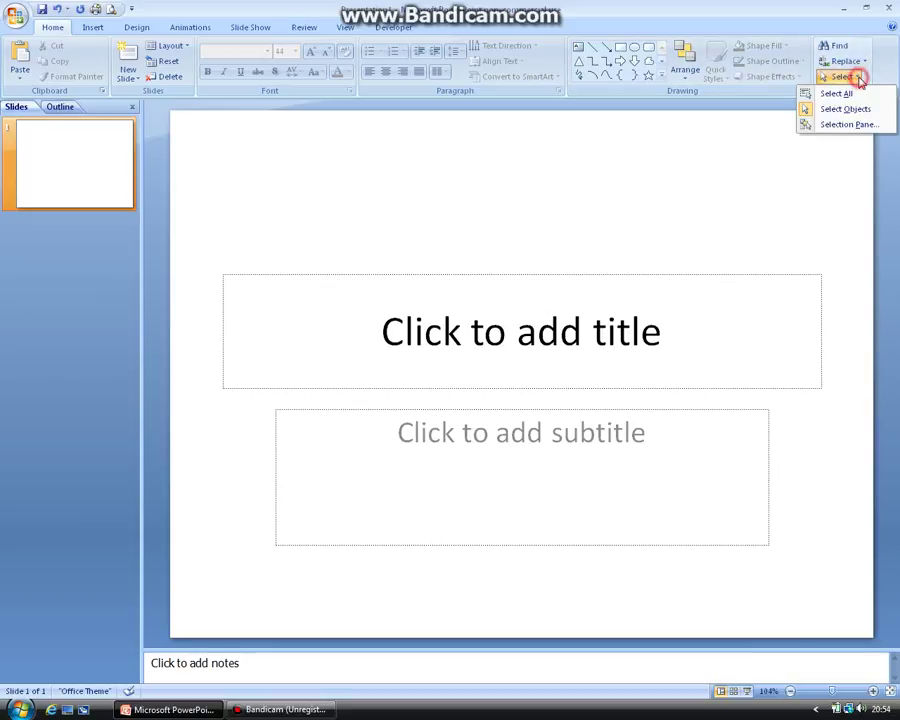
{"action": "left_click", "coordinate": [862, 78]}
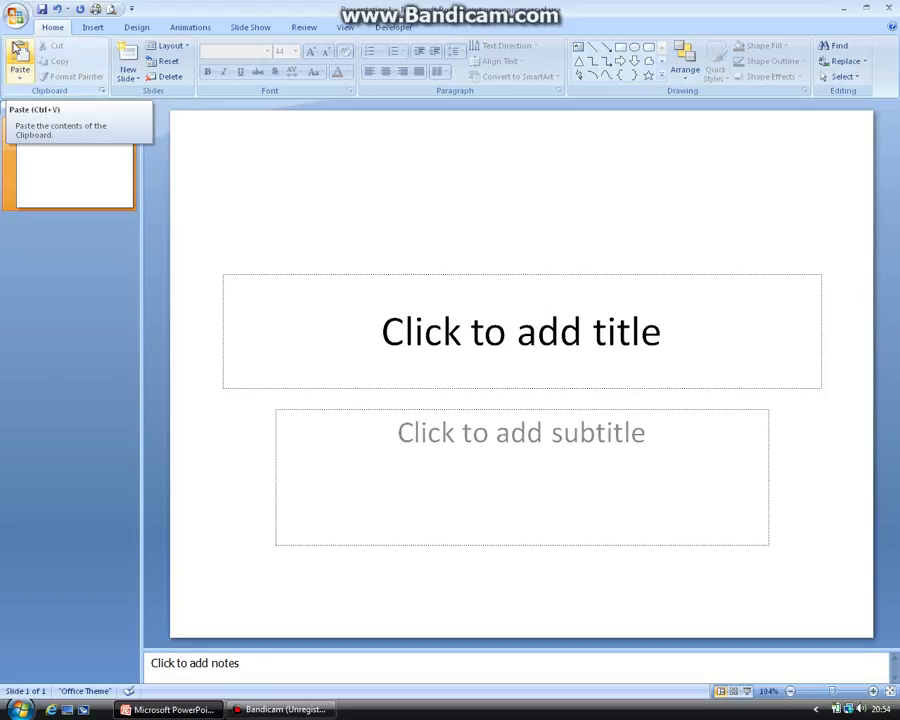
- Preview a 10-by-8 table without inserting it, glance at the Undo history, and return to Insert
{"action": "left_click", "coordinate": [97, 28]}
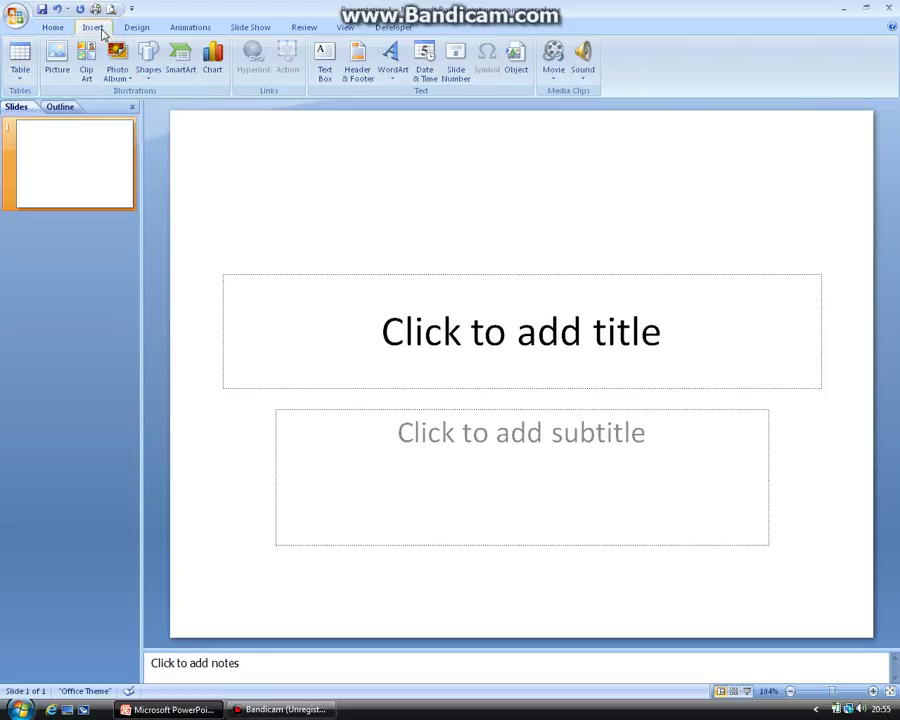
{"action": "left_click", "coordinate": [20, 76]}
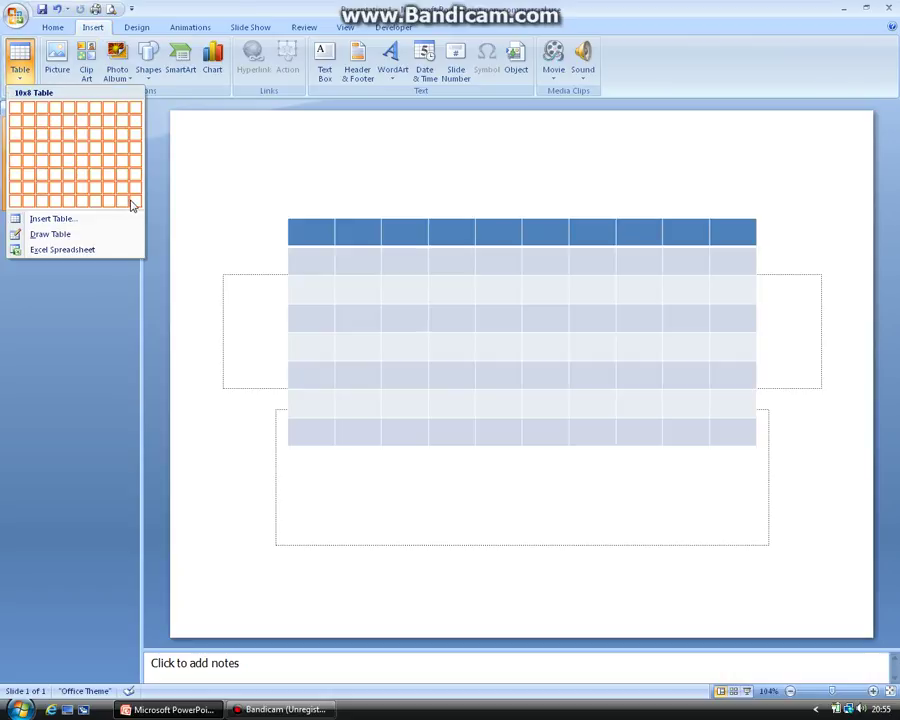
{"action": "left_click", "coordinate": [172, 116]}
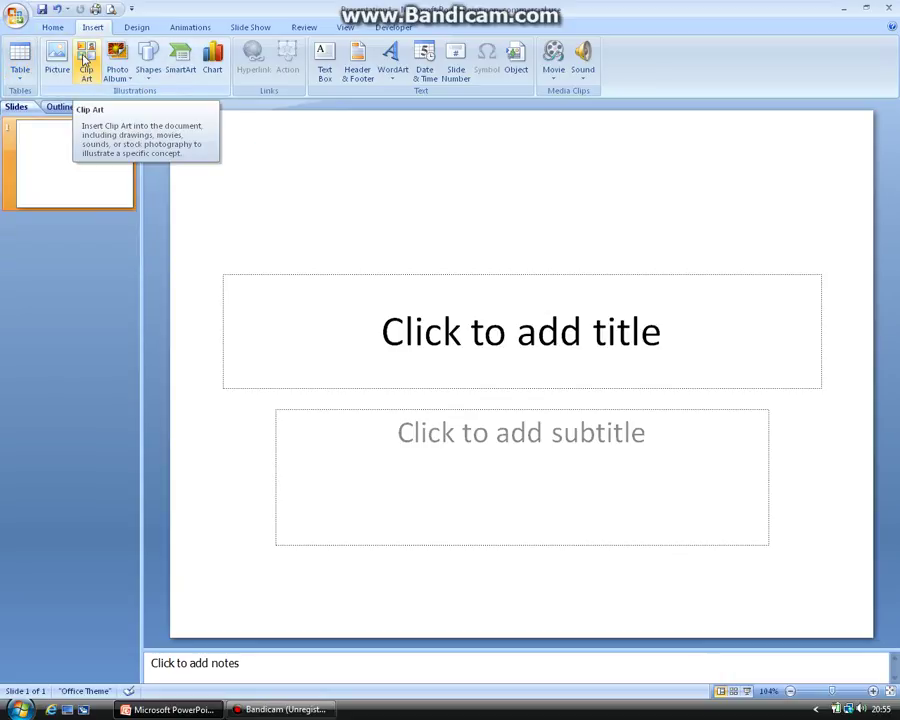
{"action": "left_click", "coordinate": [52, 27]}
{"action": "left_click", "coordinate": [67, 9]}
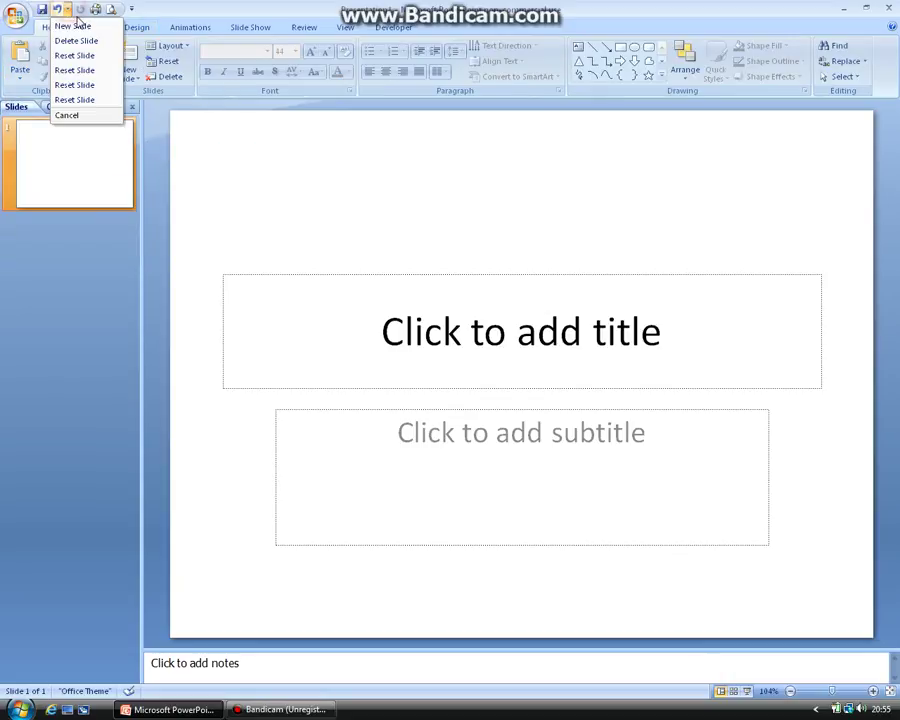
{"action": "left_click", "coordinate": [486, 246]}
{"action": "left_click", "coordinate": [92, 27]}
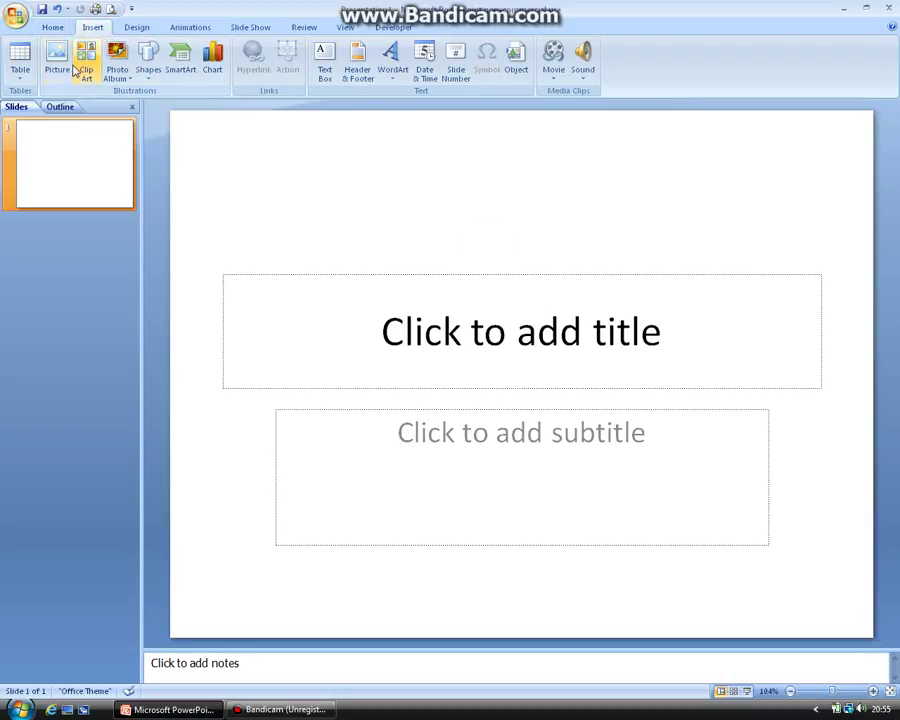
- Insert the road-and-railway picture and drag it up and slightly left on the slide
{"action": "left_click", "coordinate": [57, 60]}
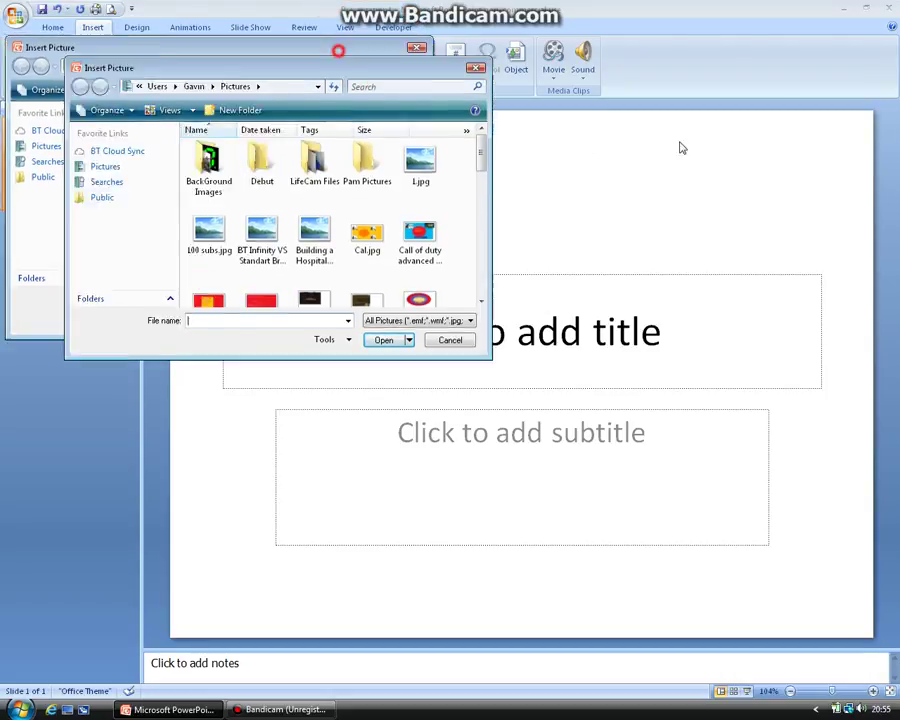
{"action": "key", "text": "Escape"}
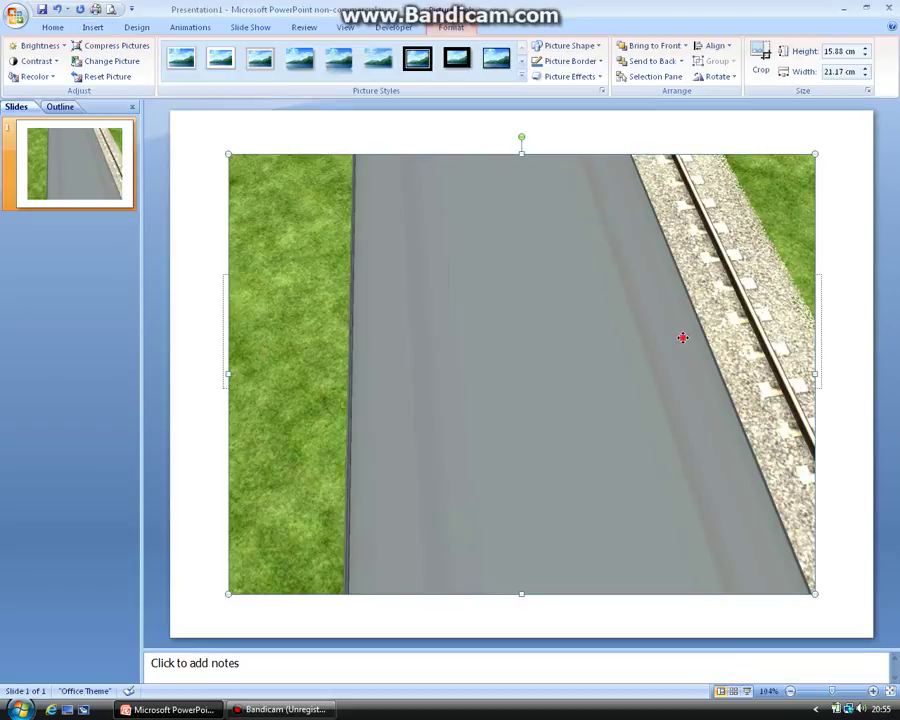
{"action": "left_click_drag", "start_coordinate": [683, 337], "coordinate": [677, 303]}
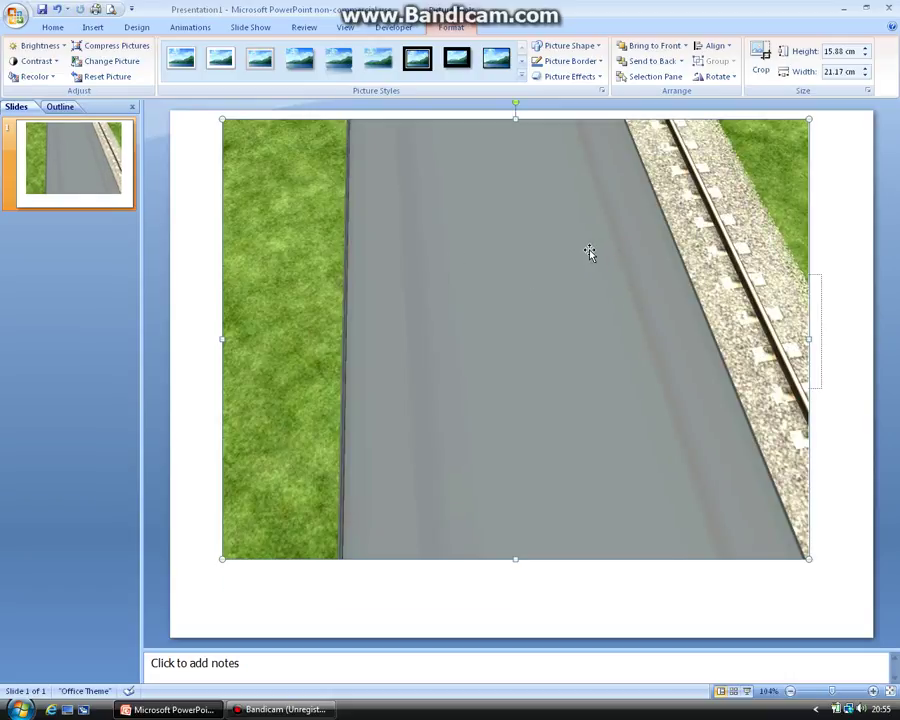
{"action": "left_click_drag", "start_coordinate": [546, 251], "coordinate": [530, 254]}
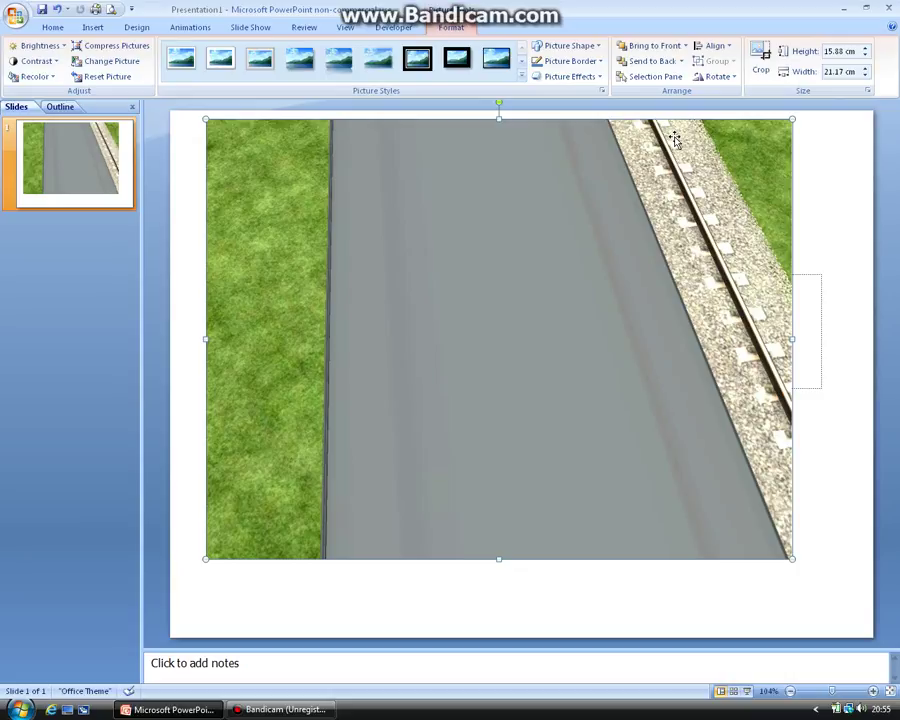
{"action": "key", "text": "Delete"}
{"action": "left_click", "coordinate": [137, 27]}
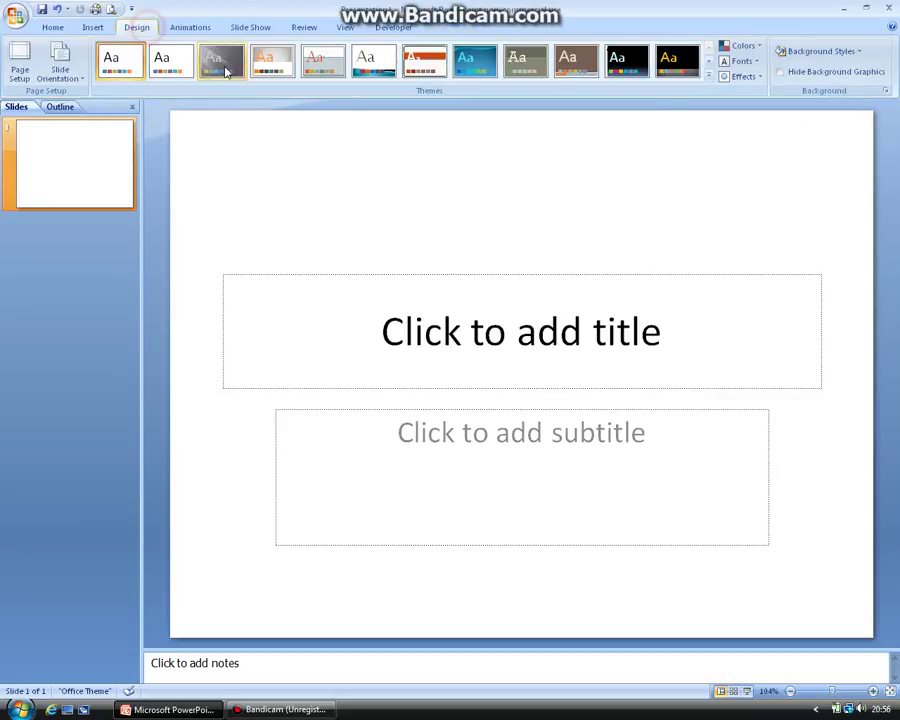
{"action": "left_click", "coordinate": [18, 62]}
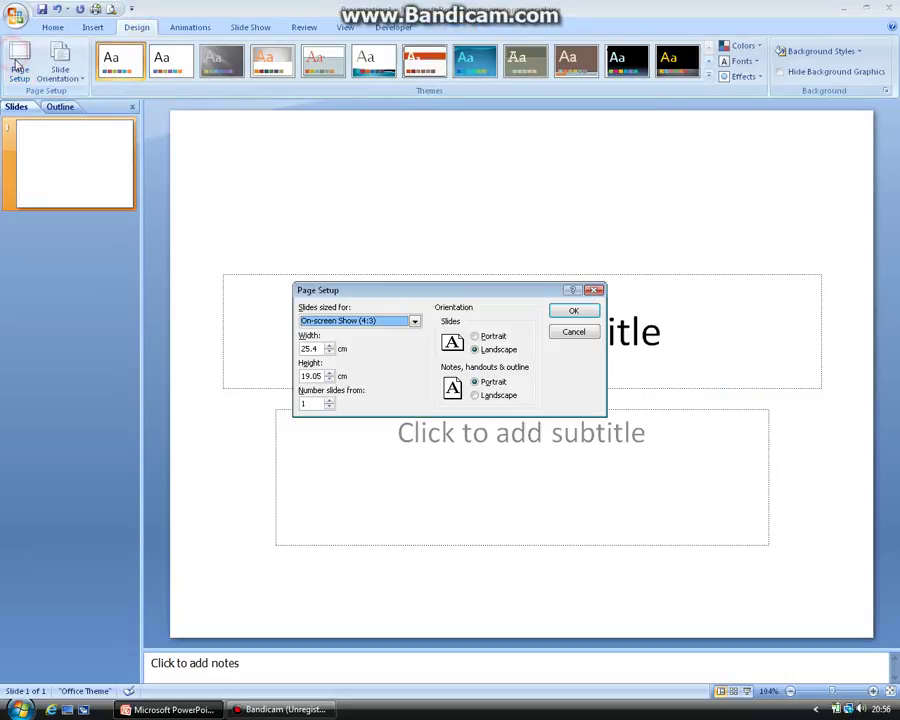
{"action": "left_click", "coordinate": [332, 322]}
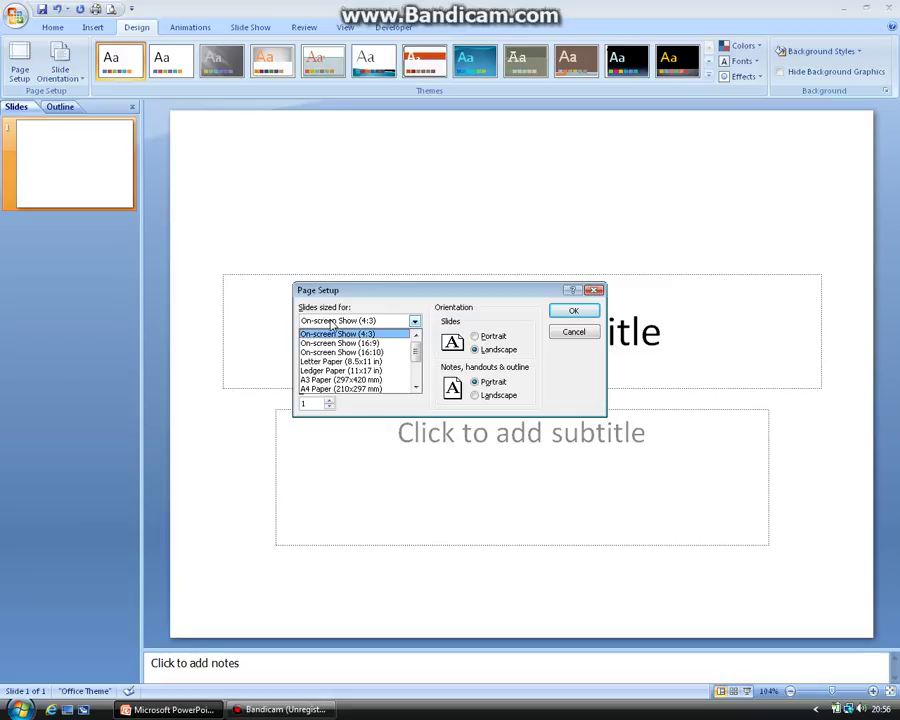
{"action": "left_click", "coordinate": [336, 333]}
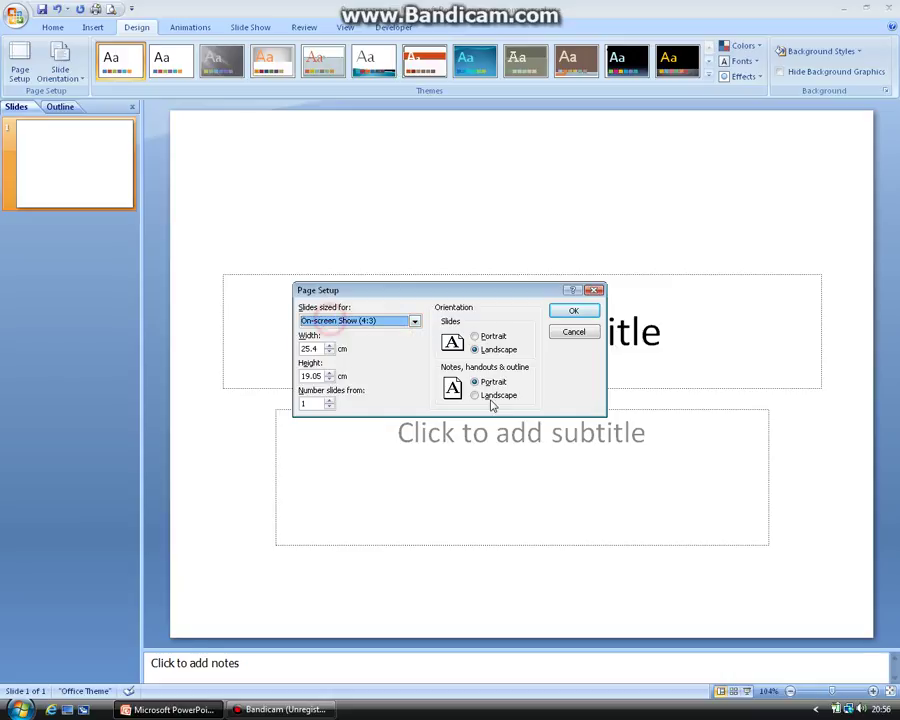
{"action": "left_click", "coordinate": [578, 314]}
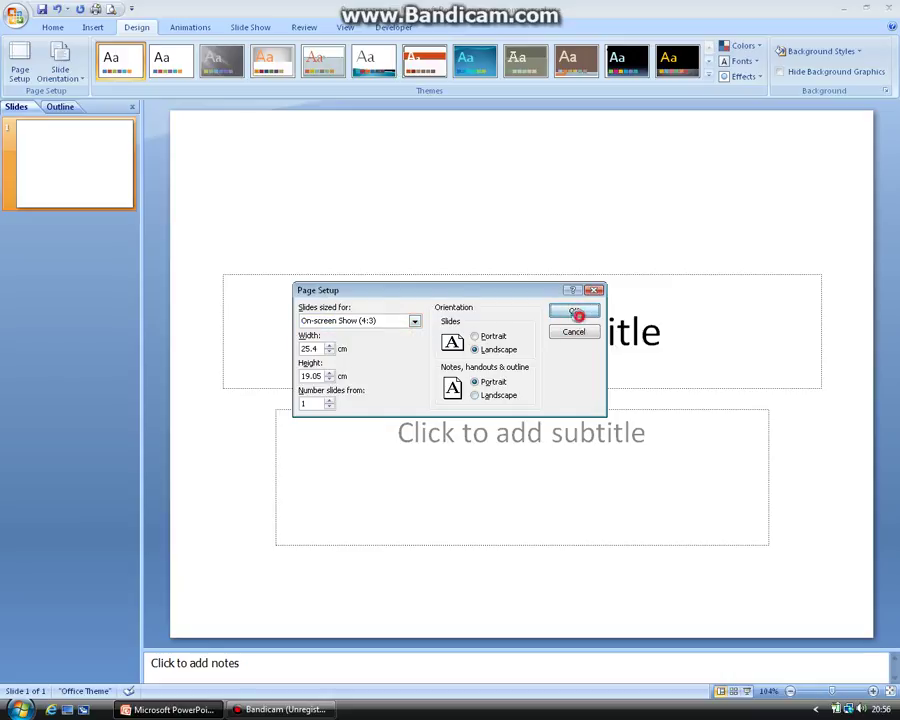
{"action": "left_click", "coordinate": [19, 66]}
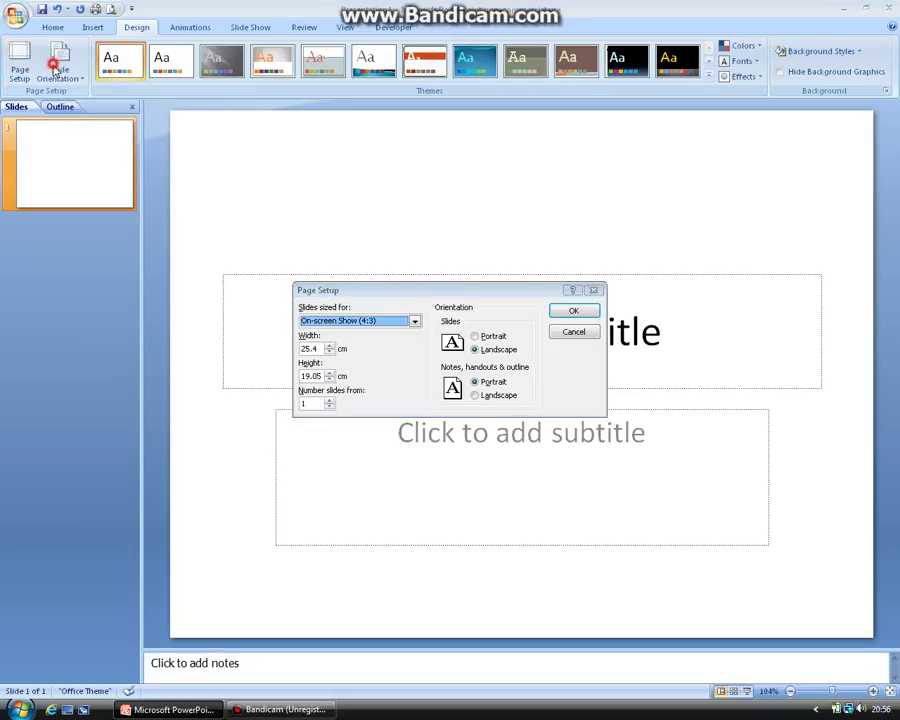
{"action": "left_click", "coordinate": [591, 332]}
{"action": "left_click", "coordinate": [60, 66]}
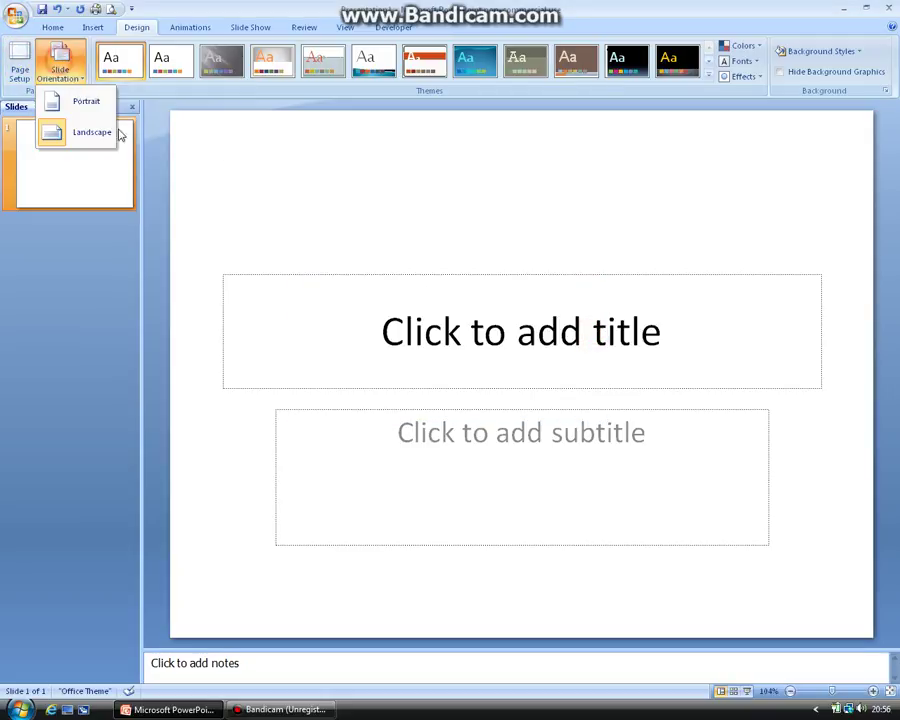
{"action": "left_click", "coordinate": [231, 204]}
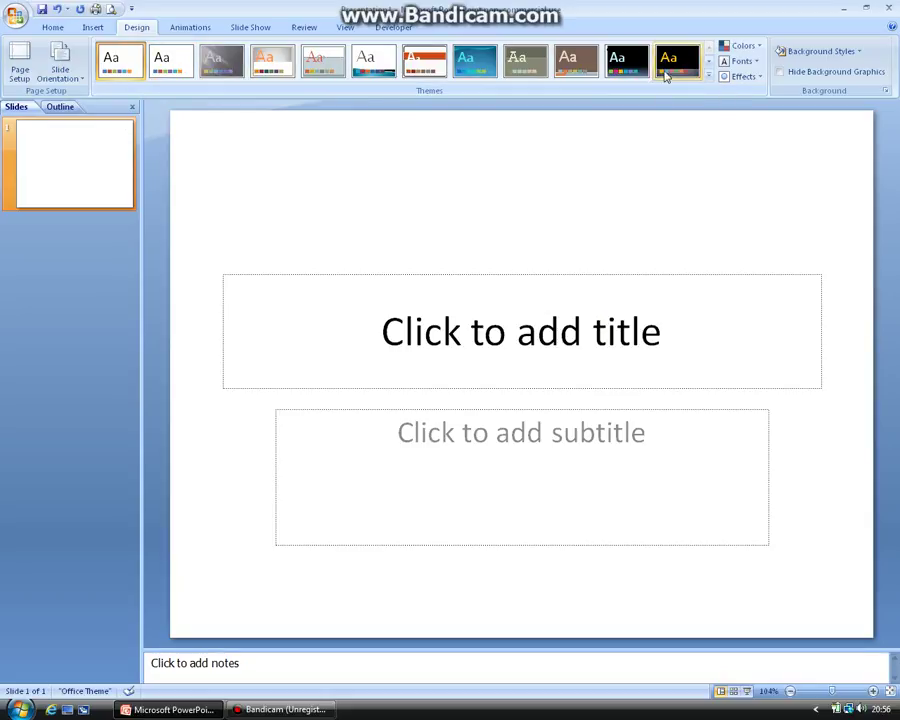
- Try the brown Median theme, then restore the white Office Theme
{"action": "left_click", "coordinate": [322, 66]}
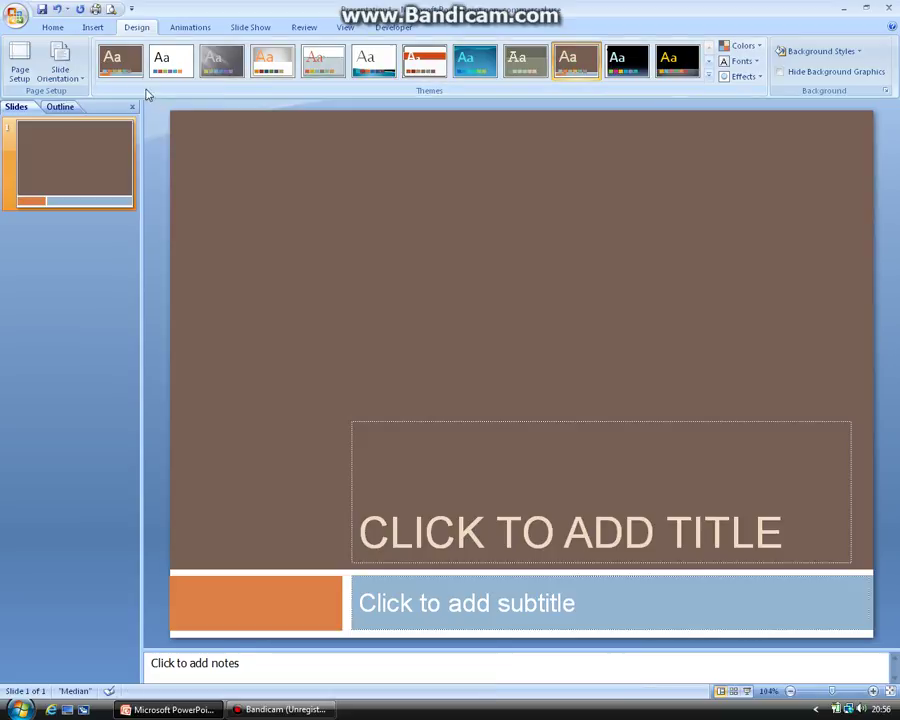
{"action": "scroll", "coordinate": [150, 78], "scroll_direction": "up", "scroll_amount": 2}
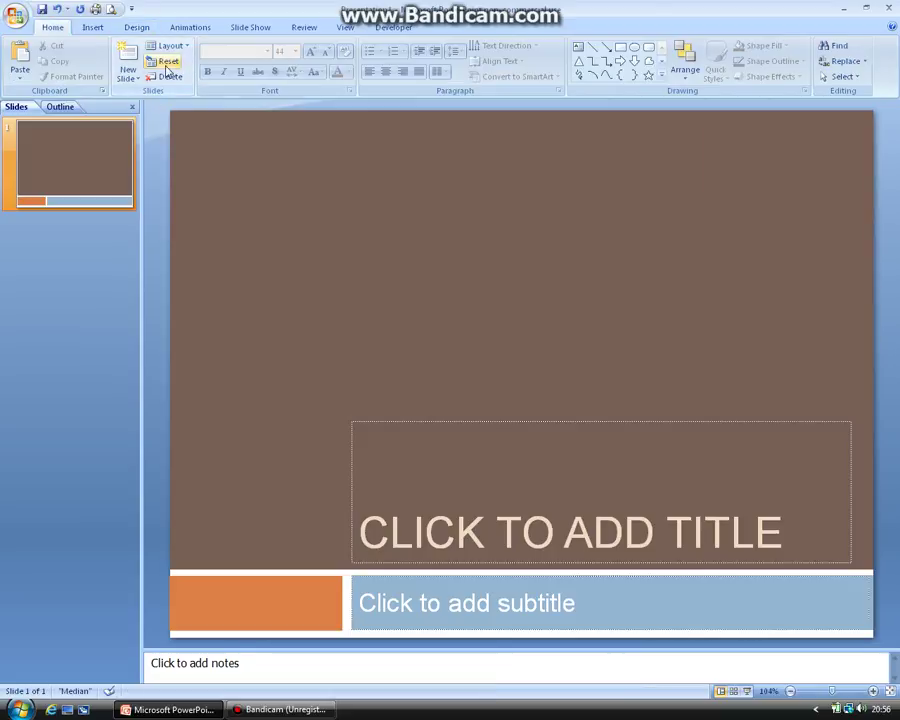
{"action": "left_click", "coordinate": [136, 27]}
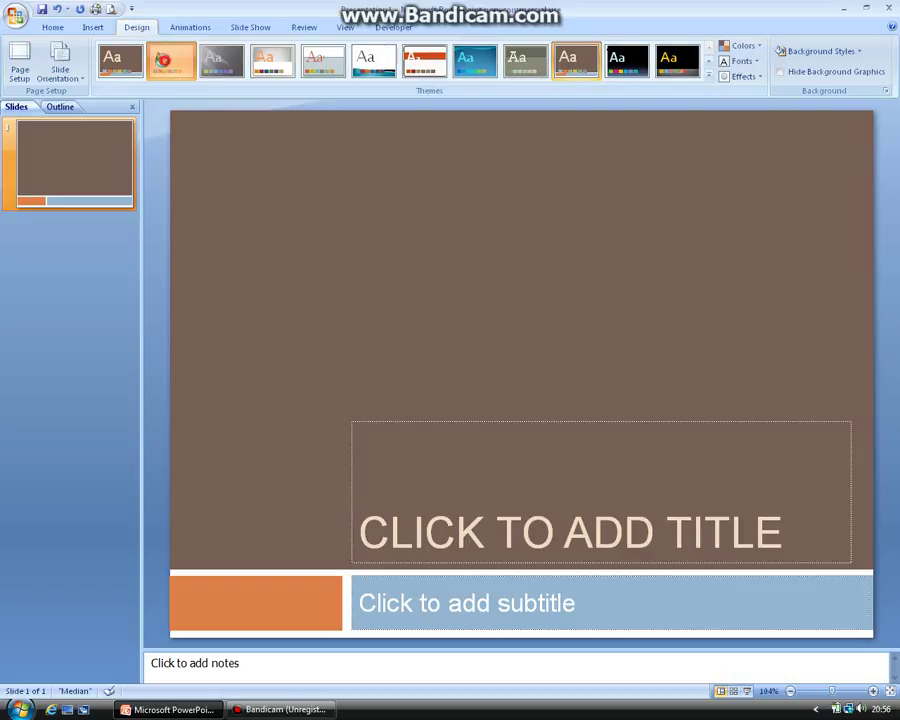
{"action": "left_click", "coordinate": [163, 60]}
{"action": "left_click", "coordinate": [191, 27]}
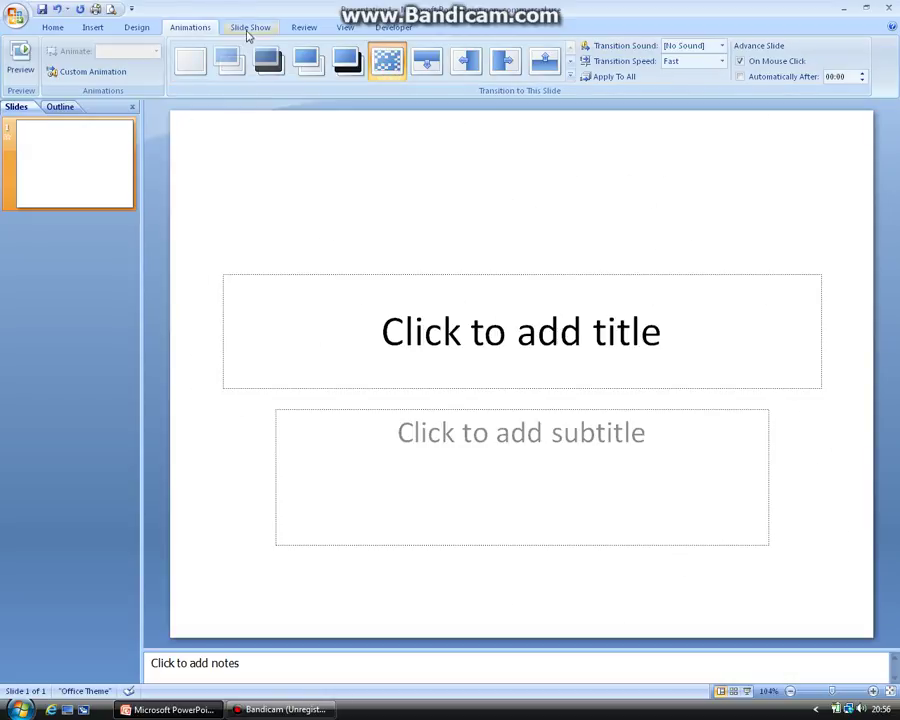
- Run the slide show from the beginning, then check the Show Presentation On monitor options
{"action": "left_click", "coordinate": [250, 27]}
{"action": "left_click", "coordinate": [28, 50]}
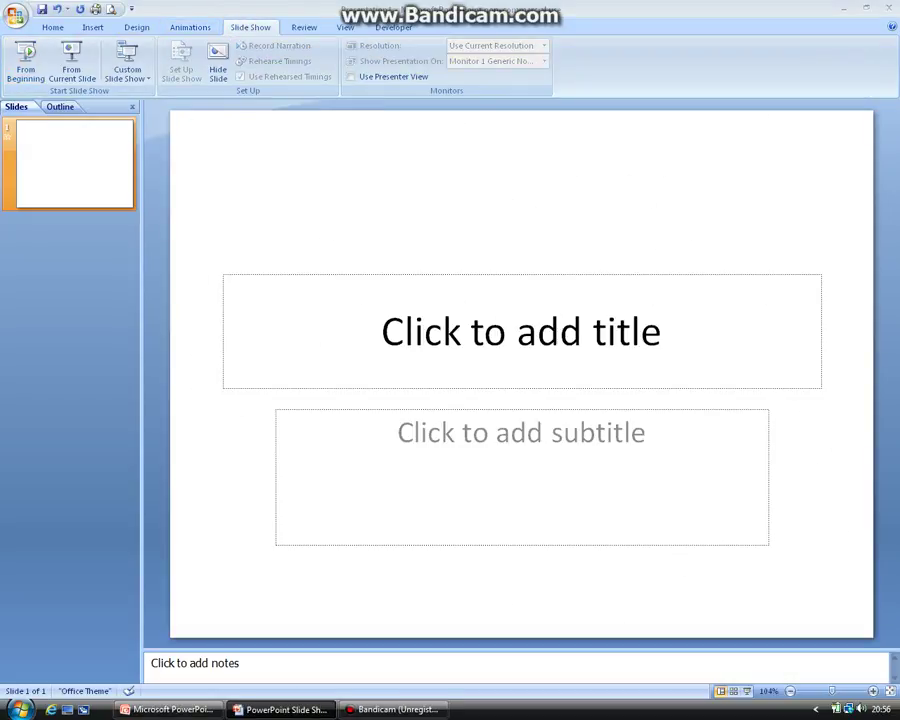
{"action": "left_click", "coordinate": [503, 62]}
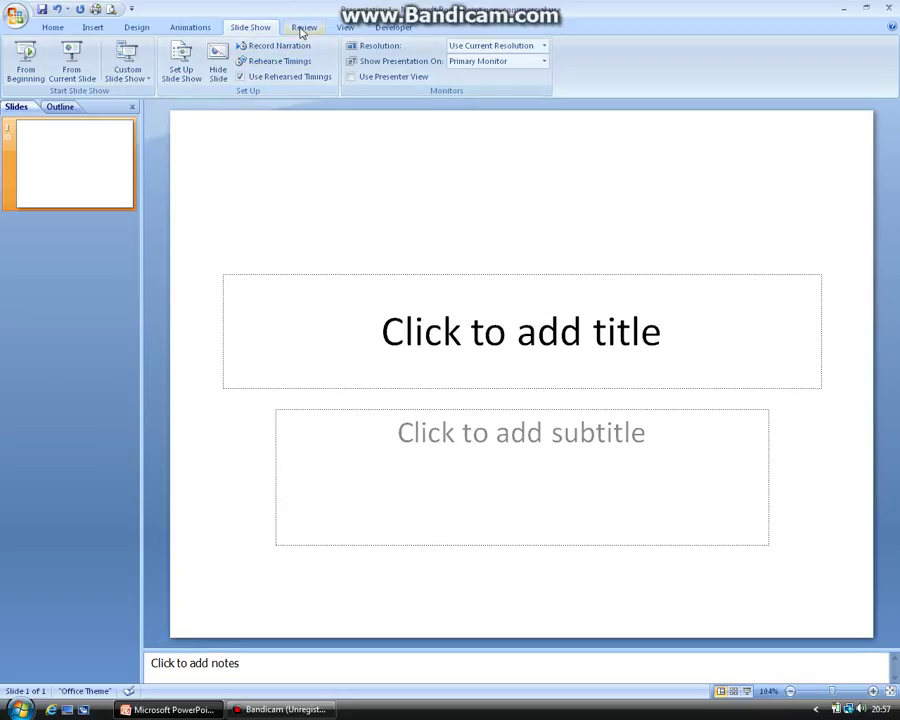
- Add a slide comment, delete it, and open the Research reference pane
{"action": "left_click", "coordinate": [300, 27]}
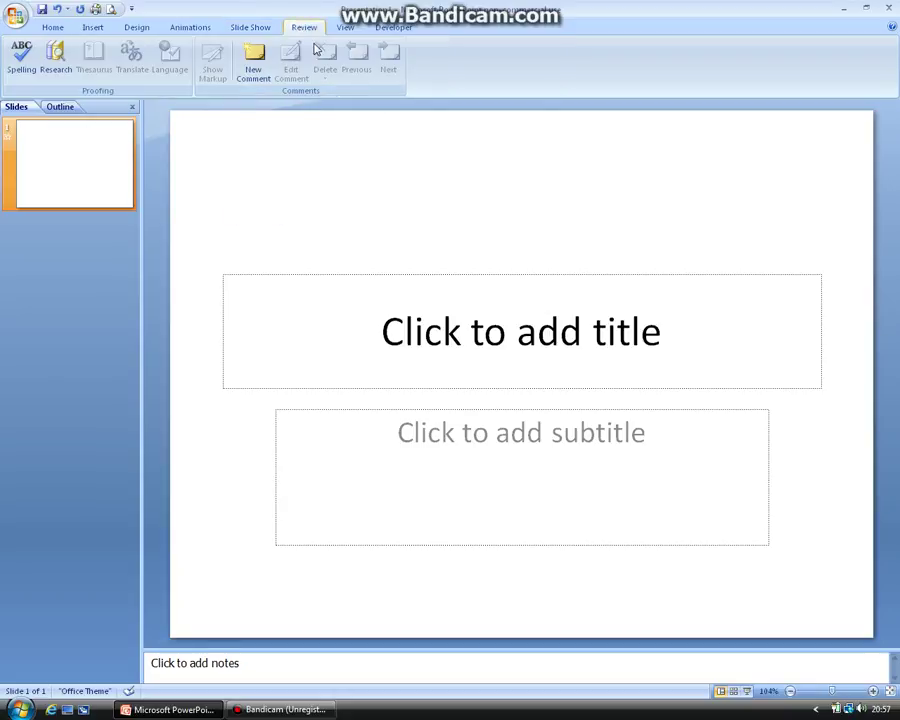
{"action": "left_click", "coordinate": [257, 68]}
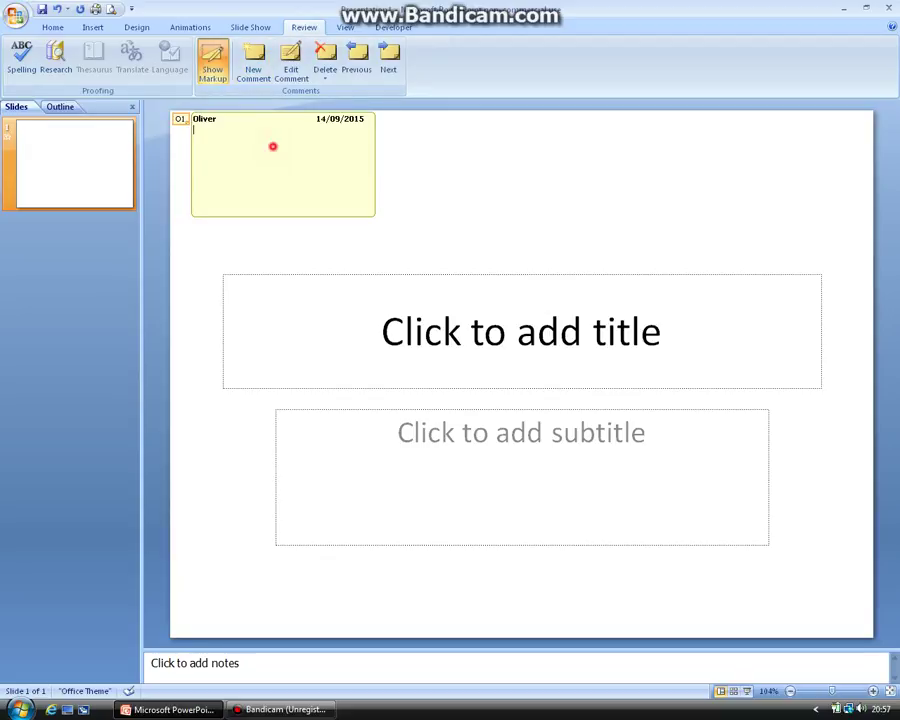
{"action": "left_click", "coordinate": [325, 60]}
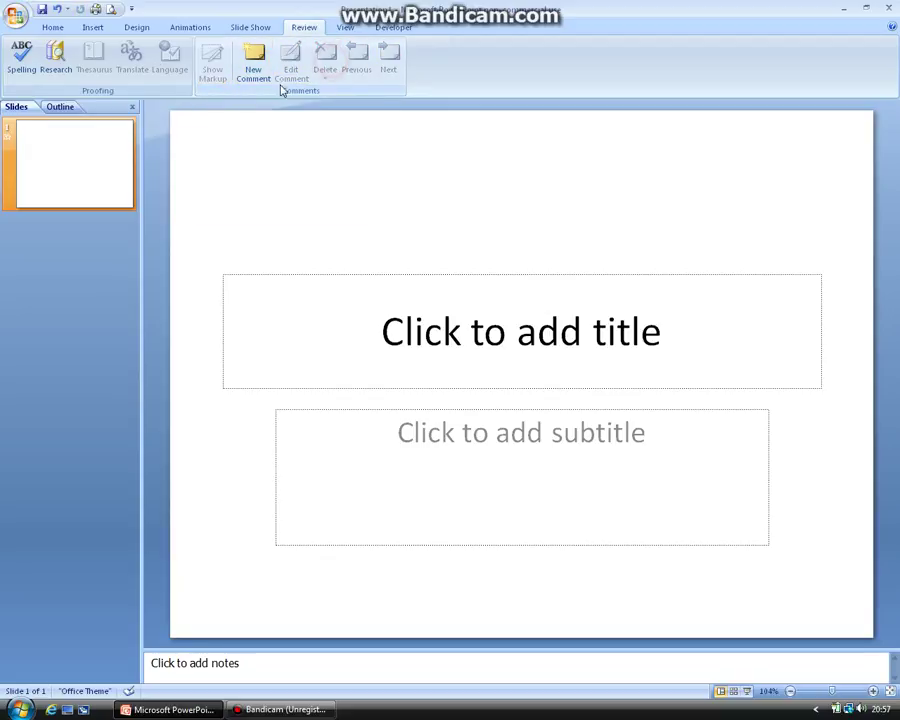
{"action": "left_click", "coordinate": [56, 62]}
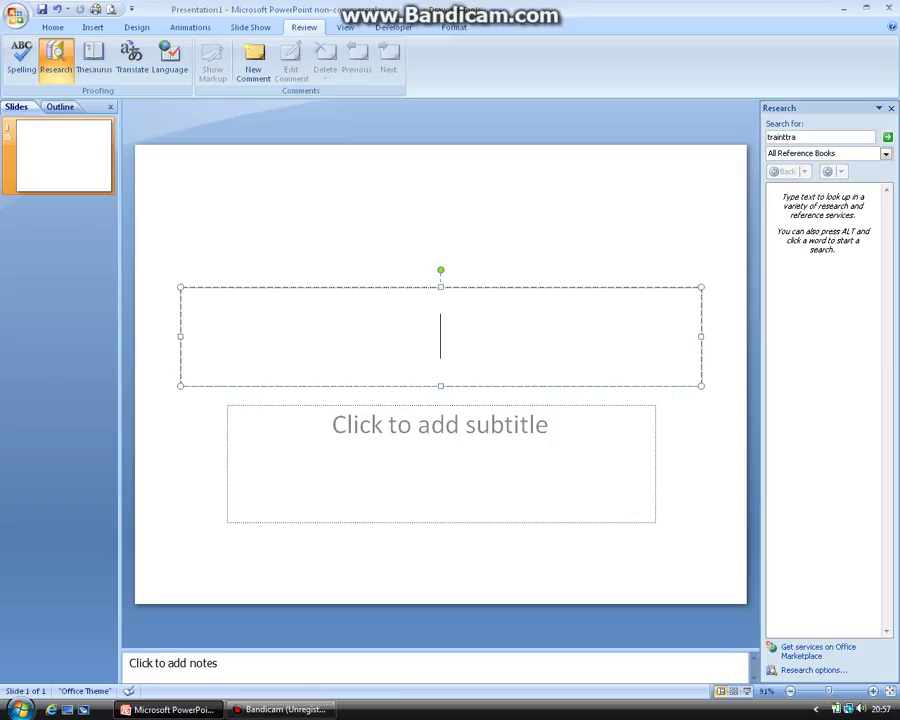
- Look up 'train' in the Research pane dictionary, then close the pane
{"action": "left_click", "coordinate": [816, 135]}
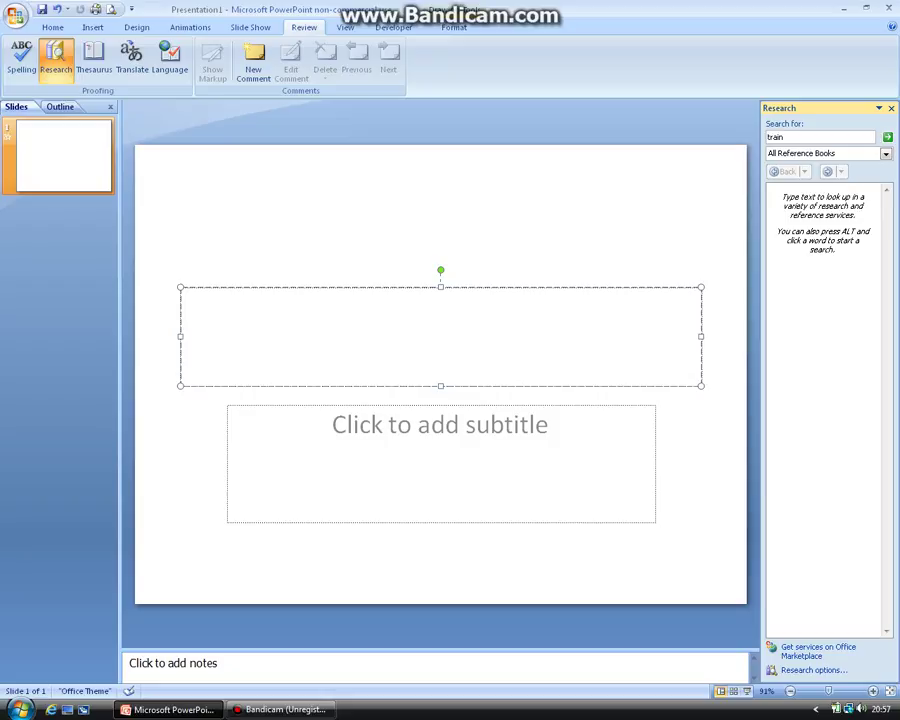
{"action": "key", "text": "Return"}
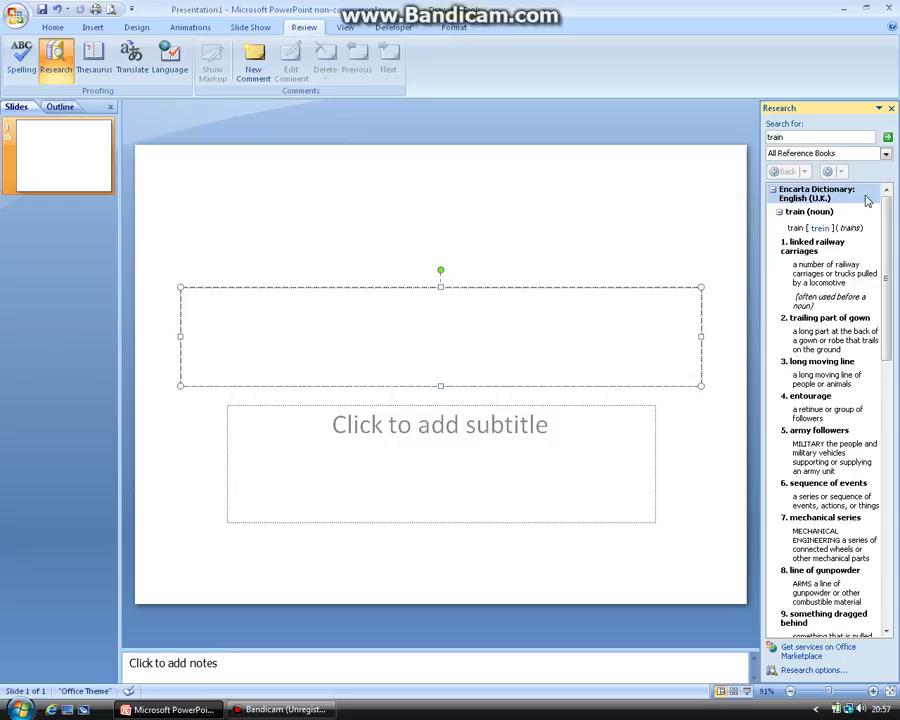
{"action": "left_click", "coordinate": [891, 109]}
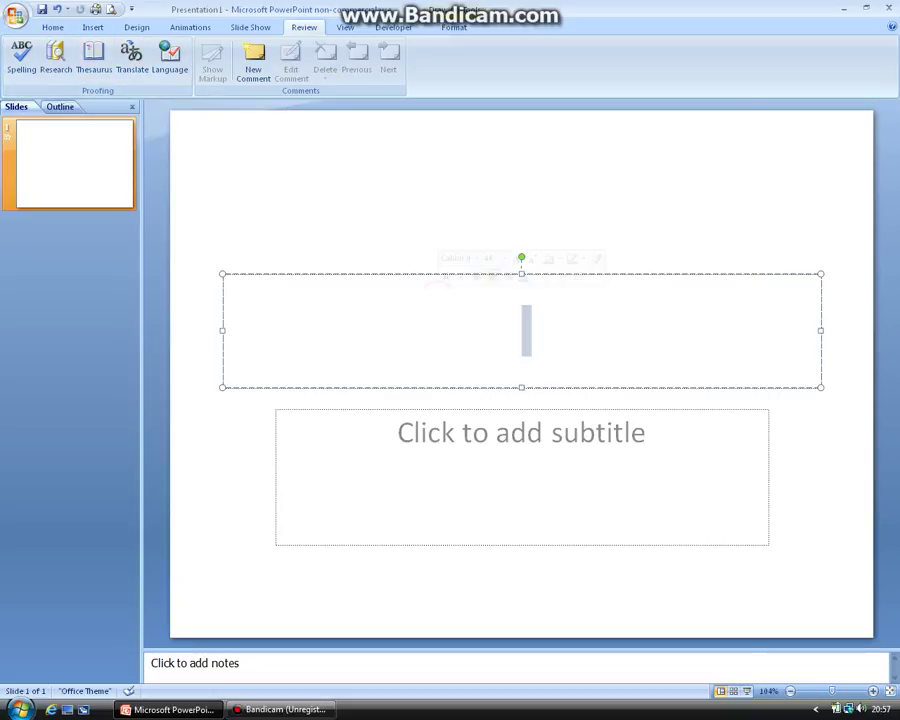
- Title the slide 'Hello', translate it to French ('bonjour'), and close the Research pane
{"action": "type", "text": "Hello"}
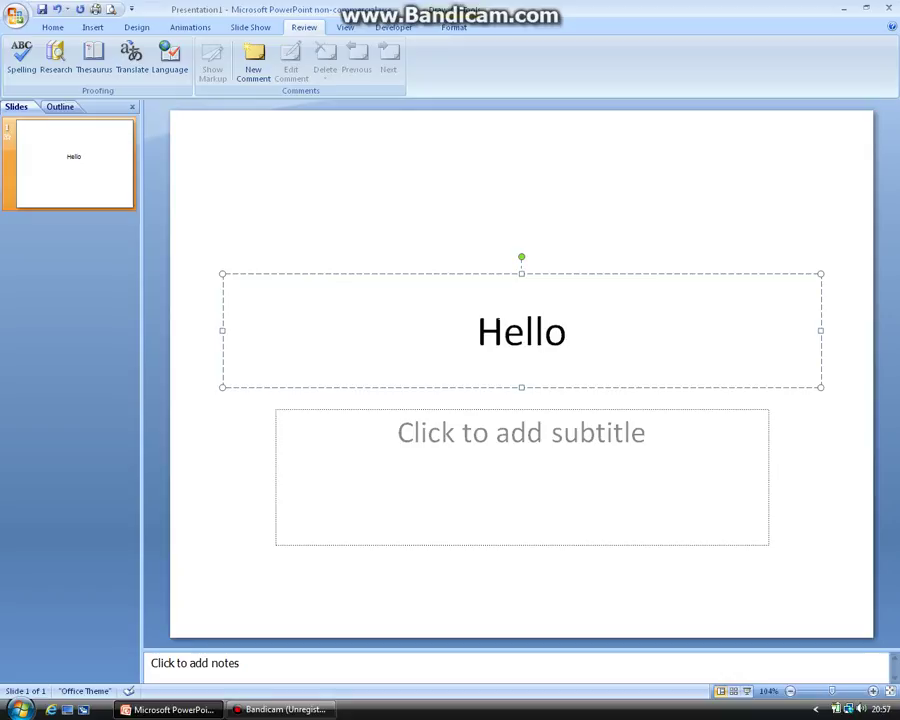
{"action": "double_click", "coordinate": [548, 338]}
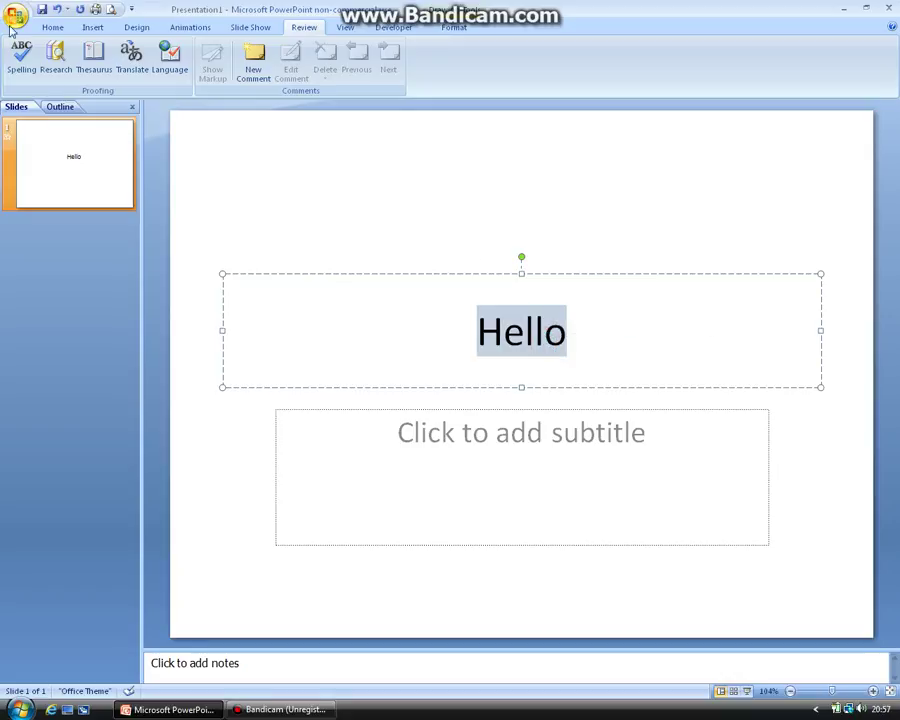
{"action": "left_click", "coordinate": [134, 68]}
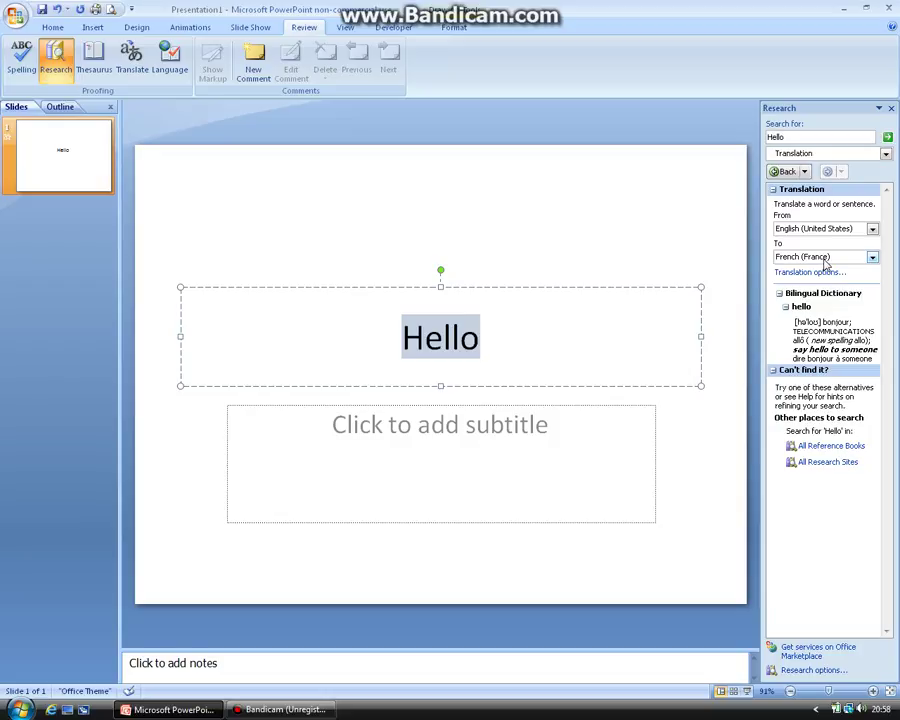
{"action": "left_click", "coordinate": [824, 257]}
{"action": "left_click", "coordinate": [890, 109]}
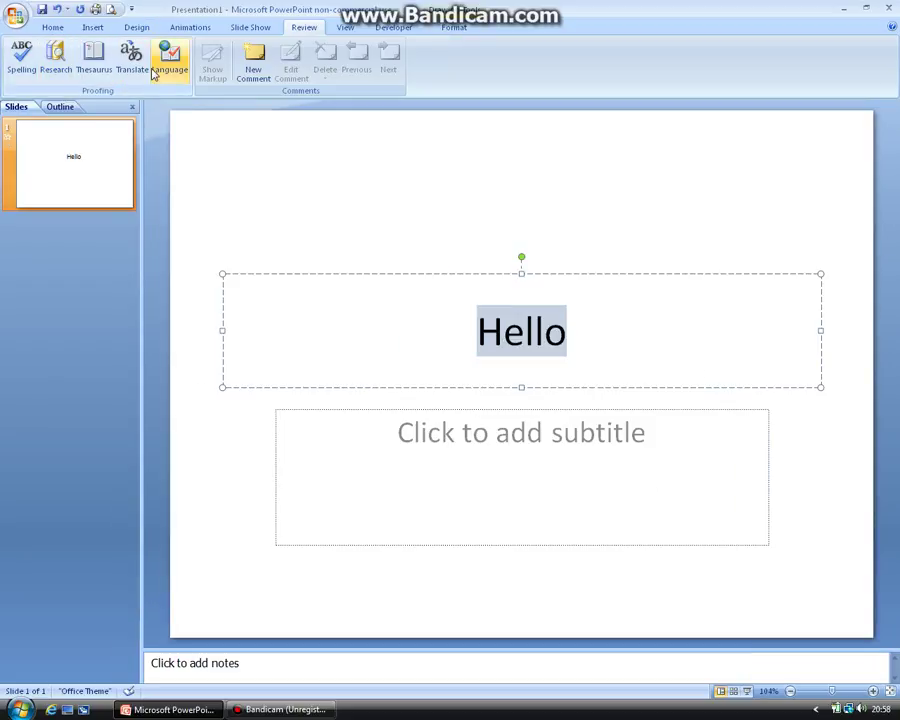
{"action": "left_click", "coordinate": [153, 74]}
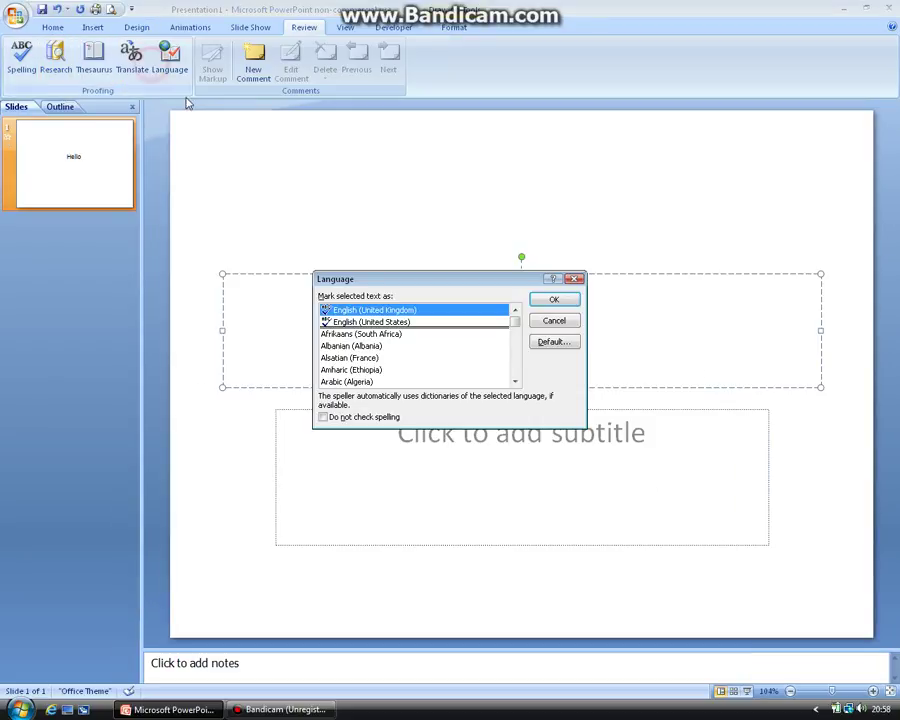
{"action": "left_click", "coordinate": [556, 322]}
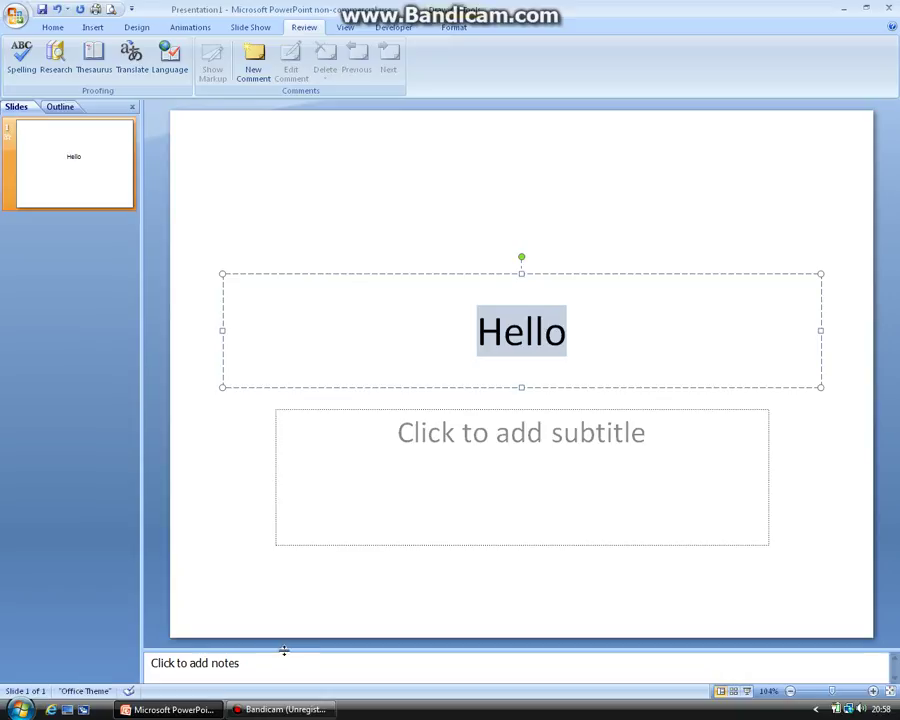
{"action": "left_click", "coordinate": [734, 691]}
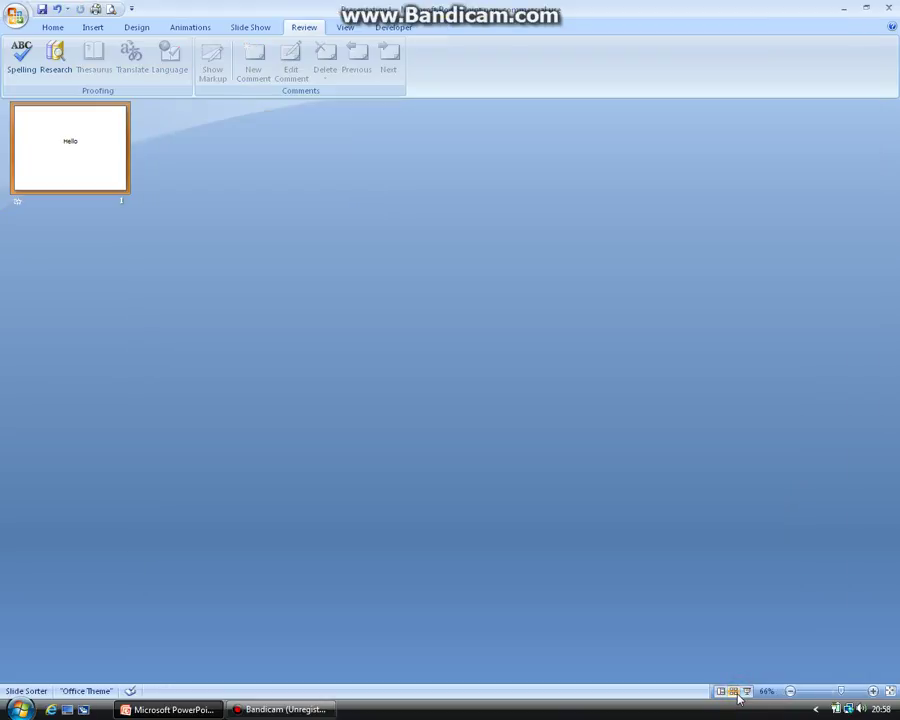
{"action": "left_click", "coordinate": [719, 691]}
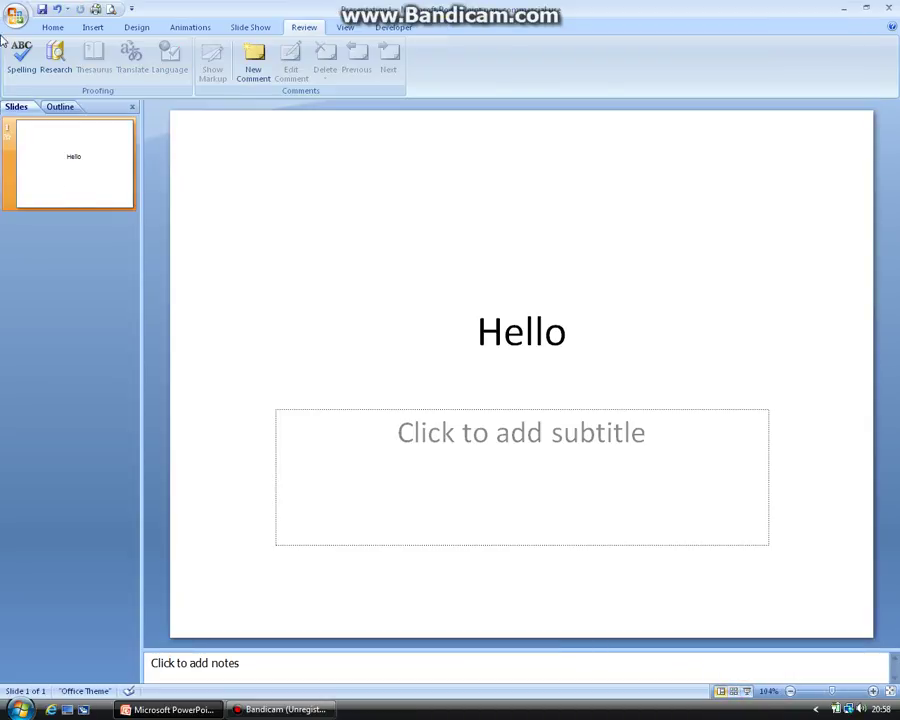
- Start a new presentation from templates and browse the Microsoft Office Online categories
{"action": "left_click", "coordinate": [191, 27]}
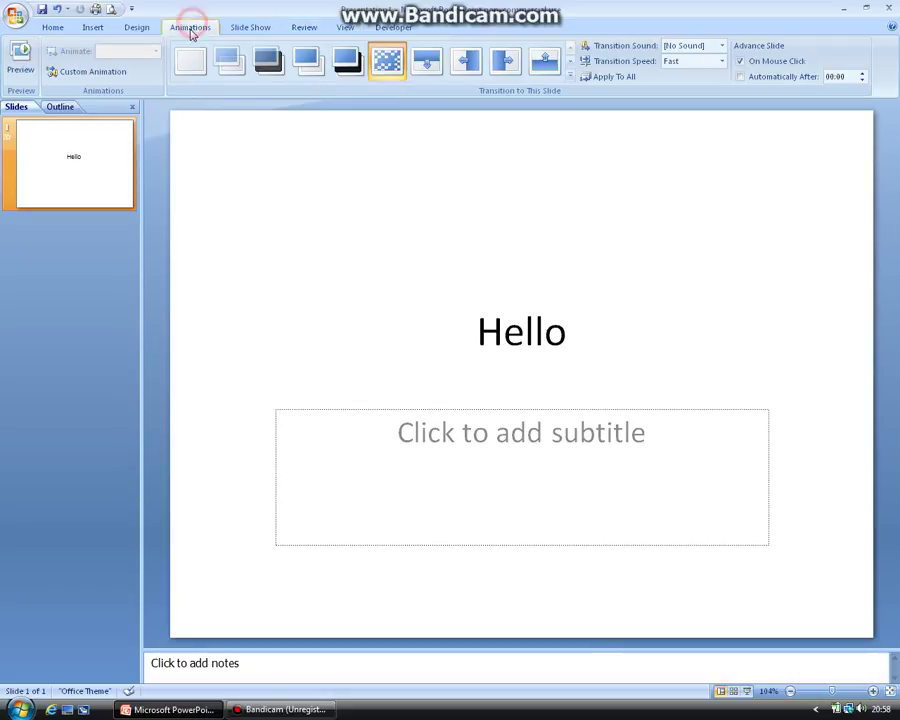
{"action": "left_click", "coordinate": [14, 14]}
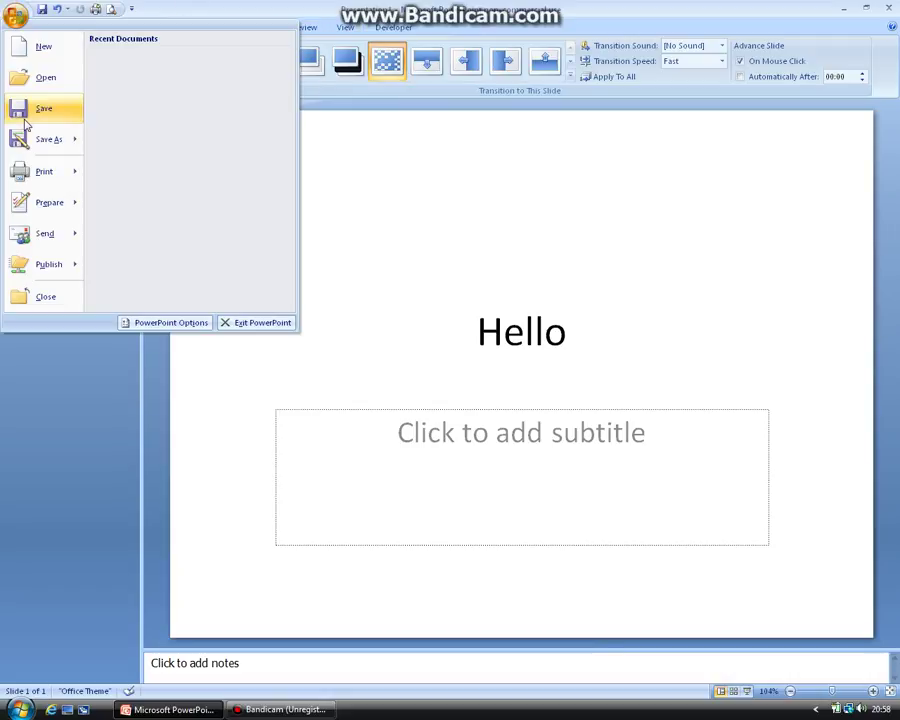
{"action": "left_click", "coordinate": [18, 46]}
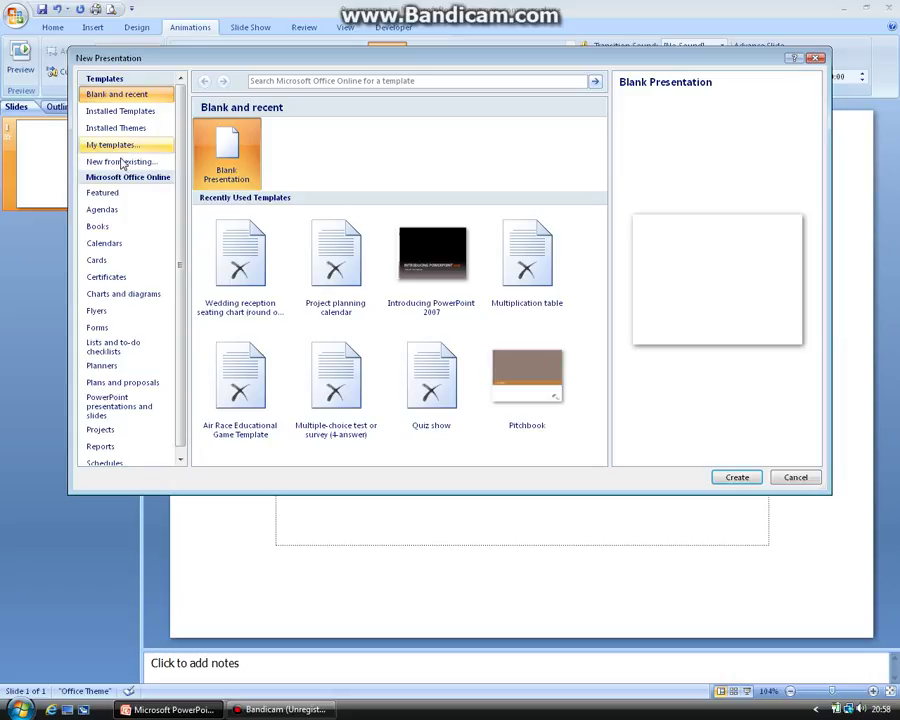
{"action": "scroll", "coordinate": [128, 200], "scroll_direction": "down", "scroll_amount": 1}
{"action": "left_click", "coordinate": [124, 402]}
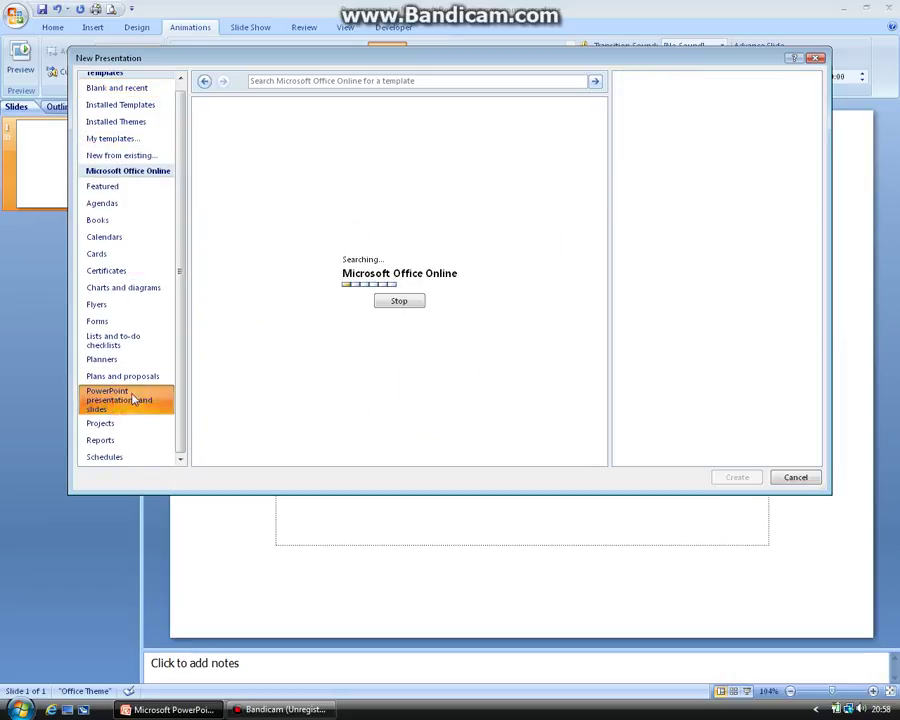
- List the Black online templates, cancel without creating one, and reopen the Office menu
{"action": "left_click", "coordinate": [240, 304]}
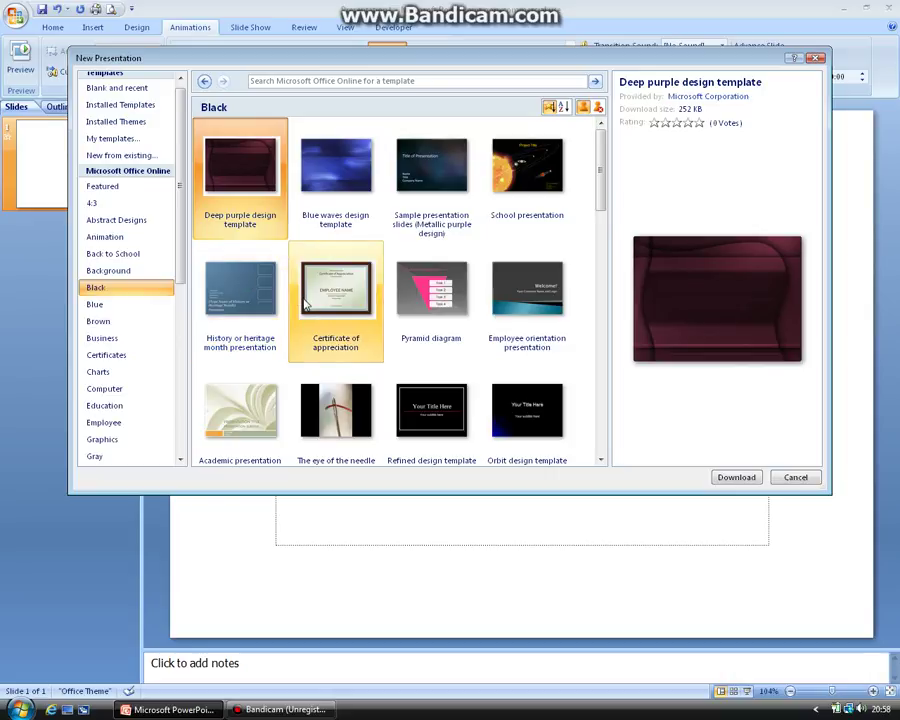
{"action": "left_click", "coordinate": [808, 477]}
{"action": "left_click", "coordinate": [17, 17]}
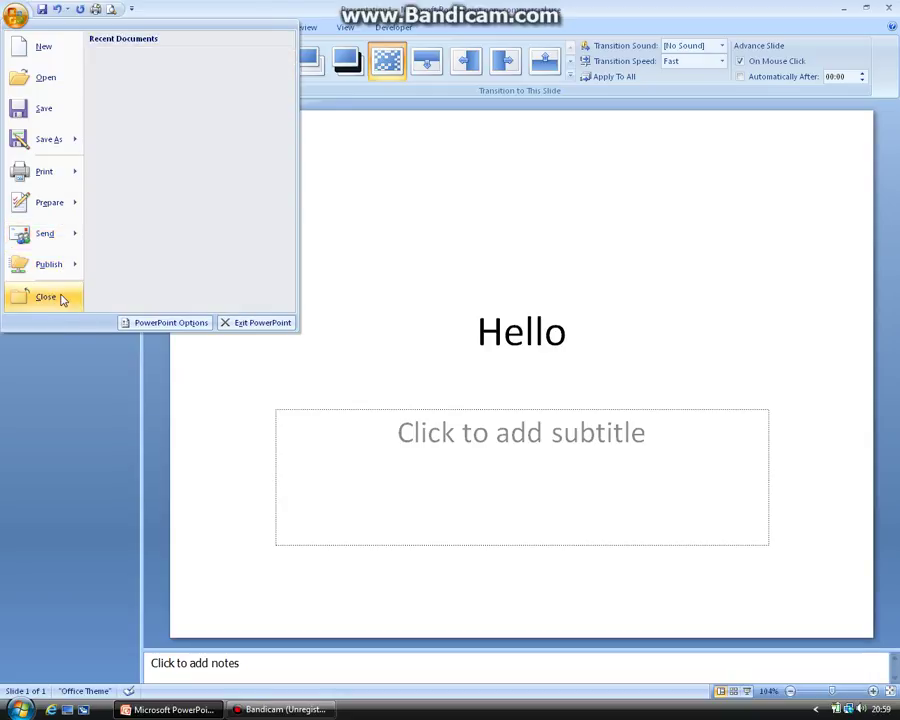
- Dismiss the Office button menu without running any command, returning to the Hello slide
{"action": "left_click", "coordinate": [386, 243]}
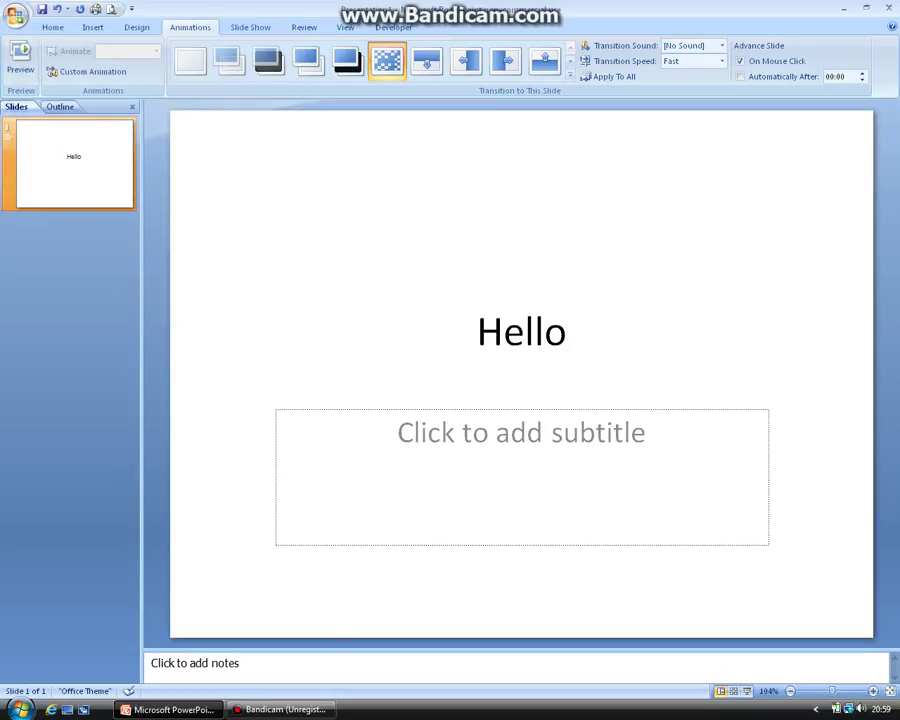